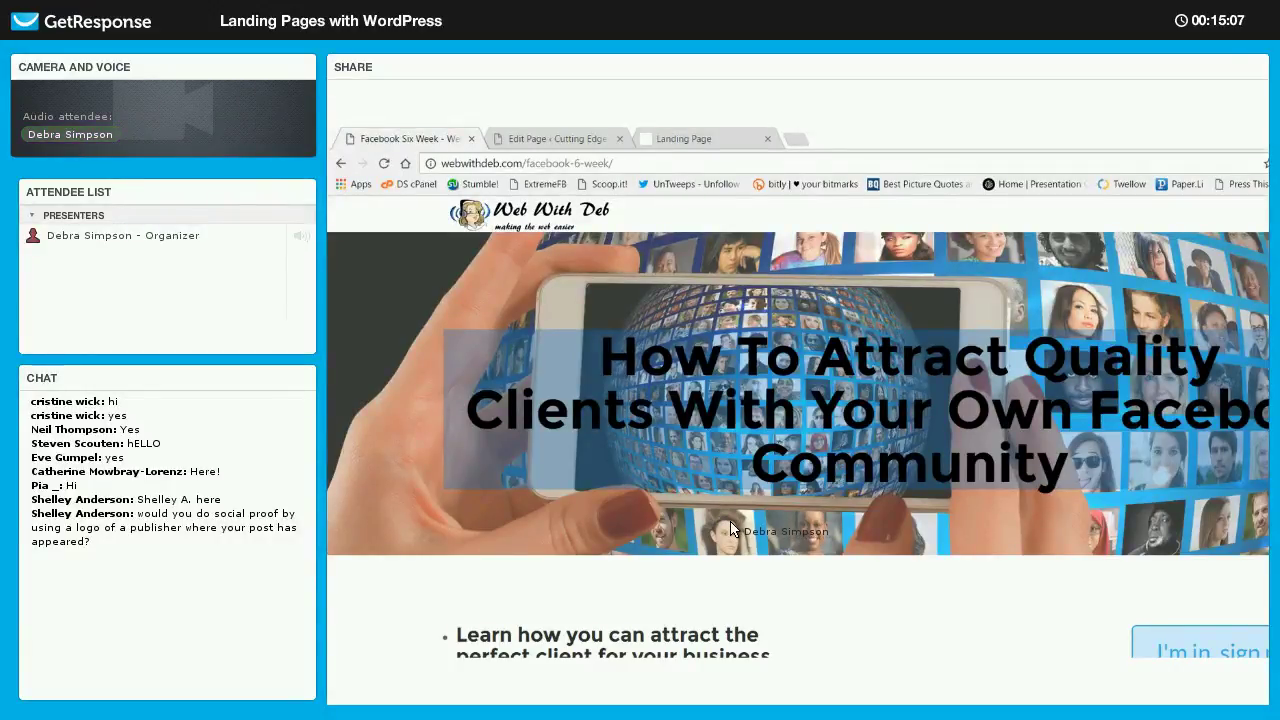
Scroll the Facebook Six Week course page down to its five learning points below the header image.
scroll(731, 530, down, 1)
scroll(731, 530, down, 1)
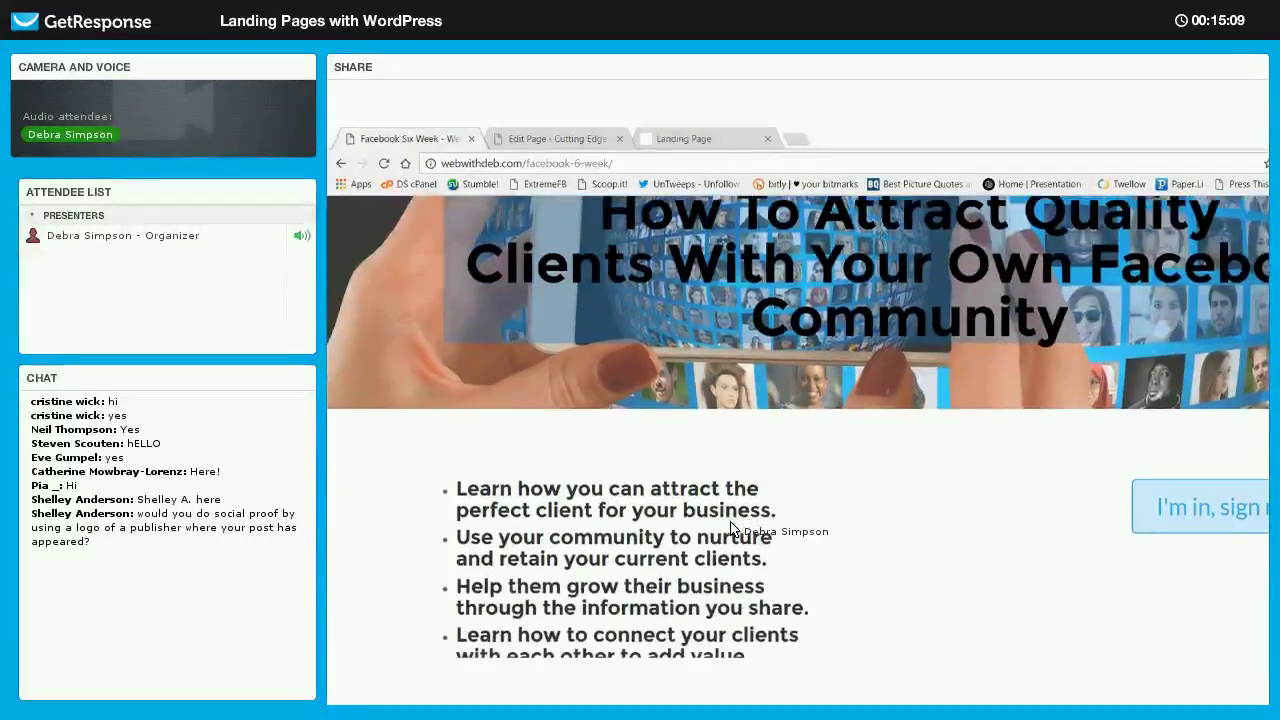
scroll(731, 530, down, 1)
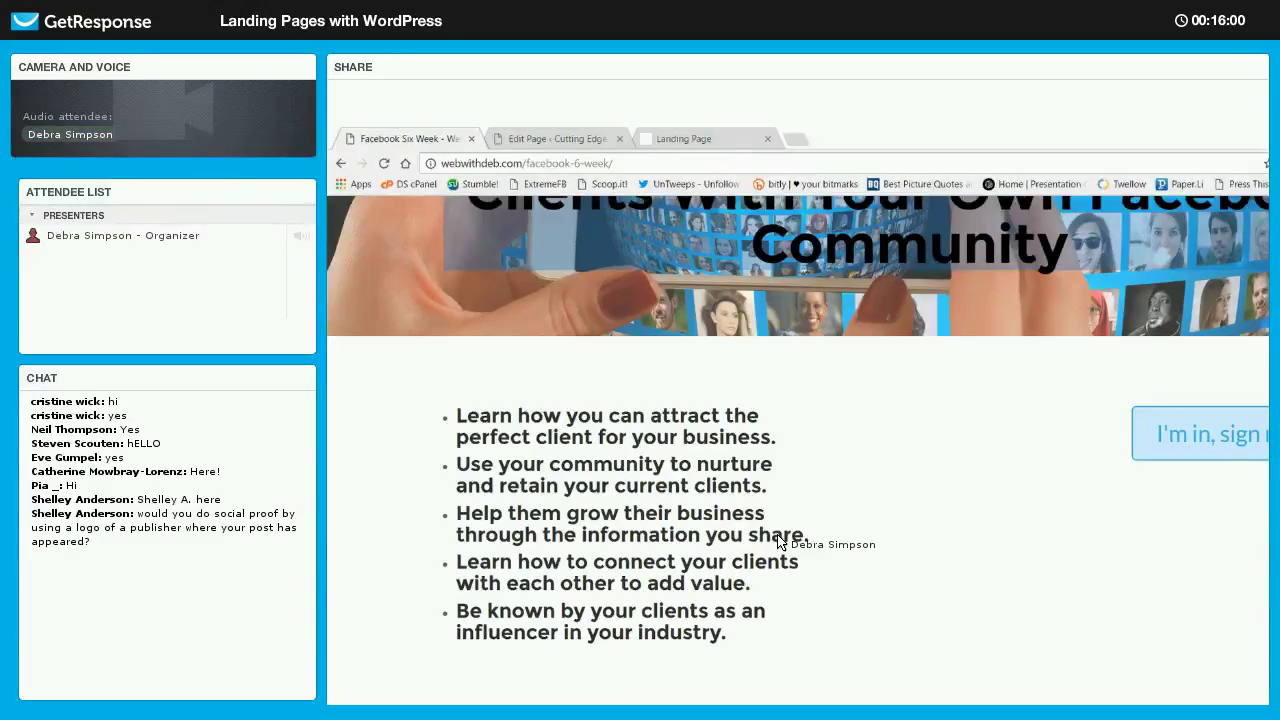
Scroll further down to the Page Set Up, Page Design and Posting Strategies modules.
scroll(779, 541, down, 1)
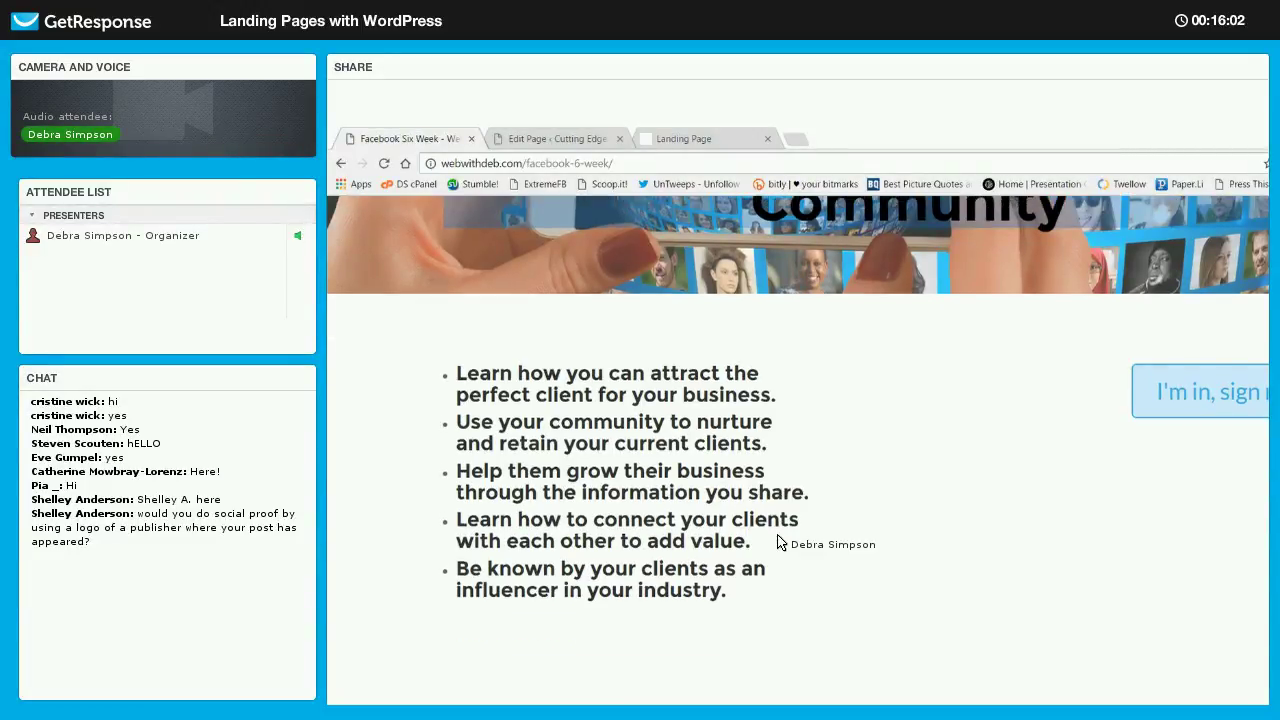
scroll(779, 541, down, 3)
scroll(780, 523, down, 6)
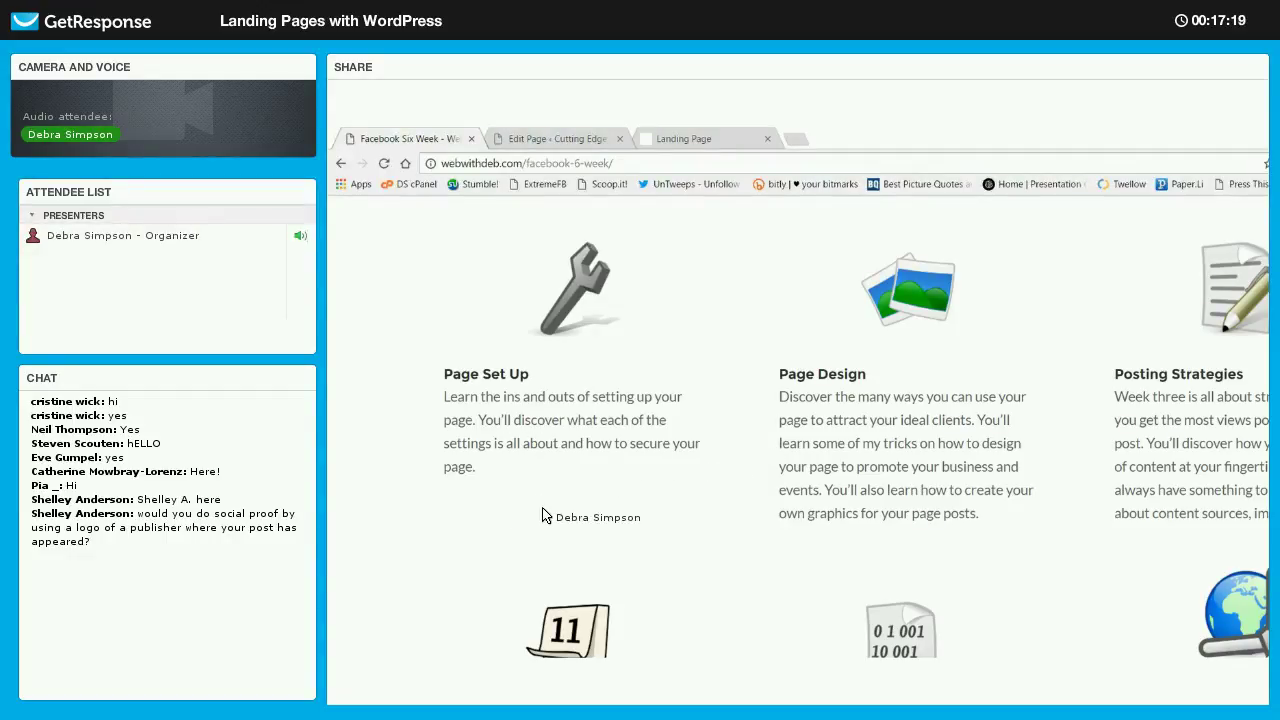
Scroll past the Event, Numbers and Advertising sections to the class schedule and Sign Up Now banner.
scroll(549, 512, down, 5)
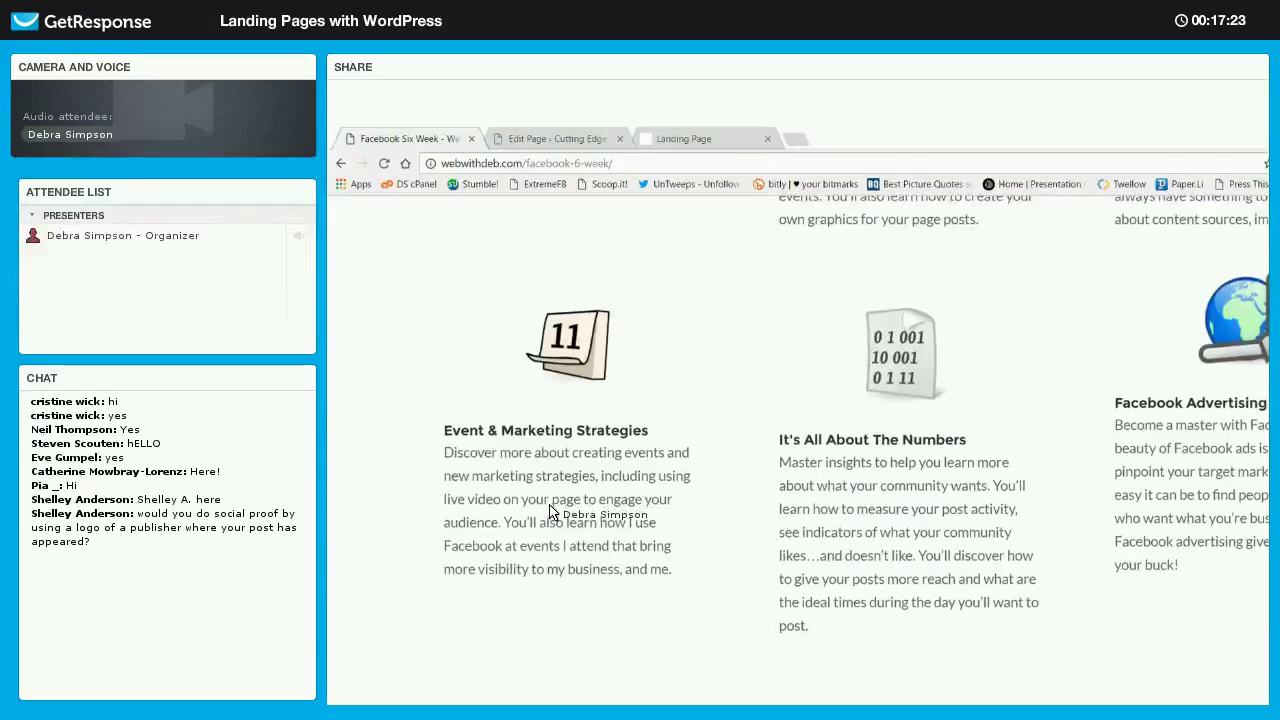
scroll(549, 512, down, 6)
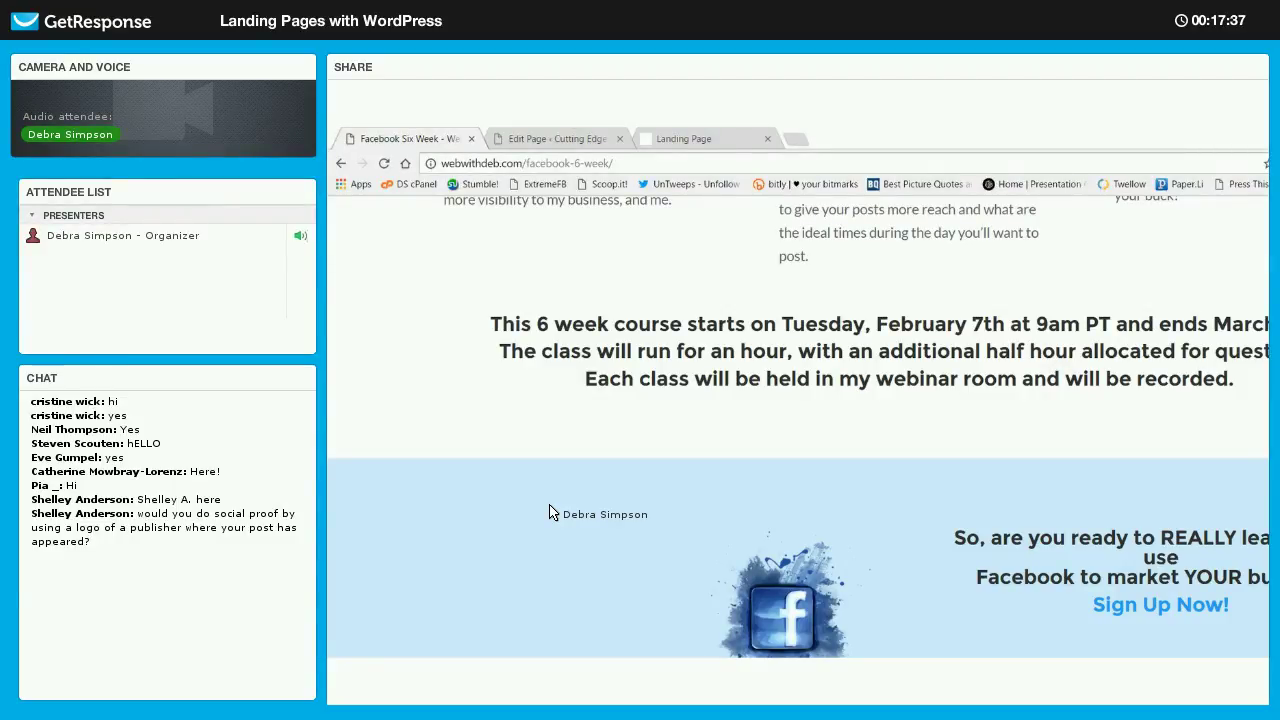
scroll(551, 514, down, 3)
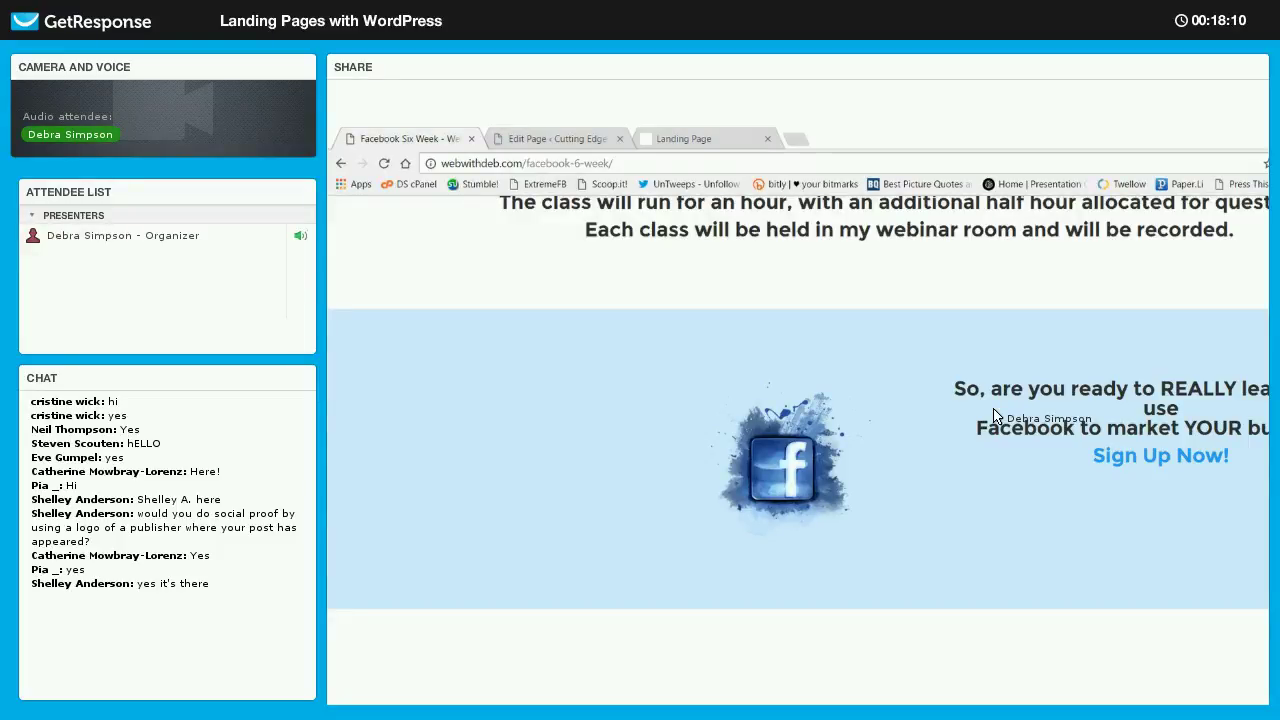
Scroll past pricing to the February 7th, 2017 start date and the author bio.
scroll(995, 416, down, 3)
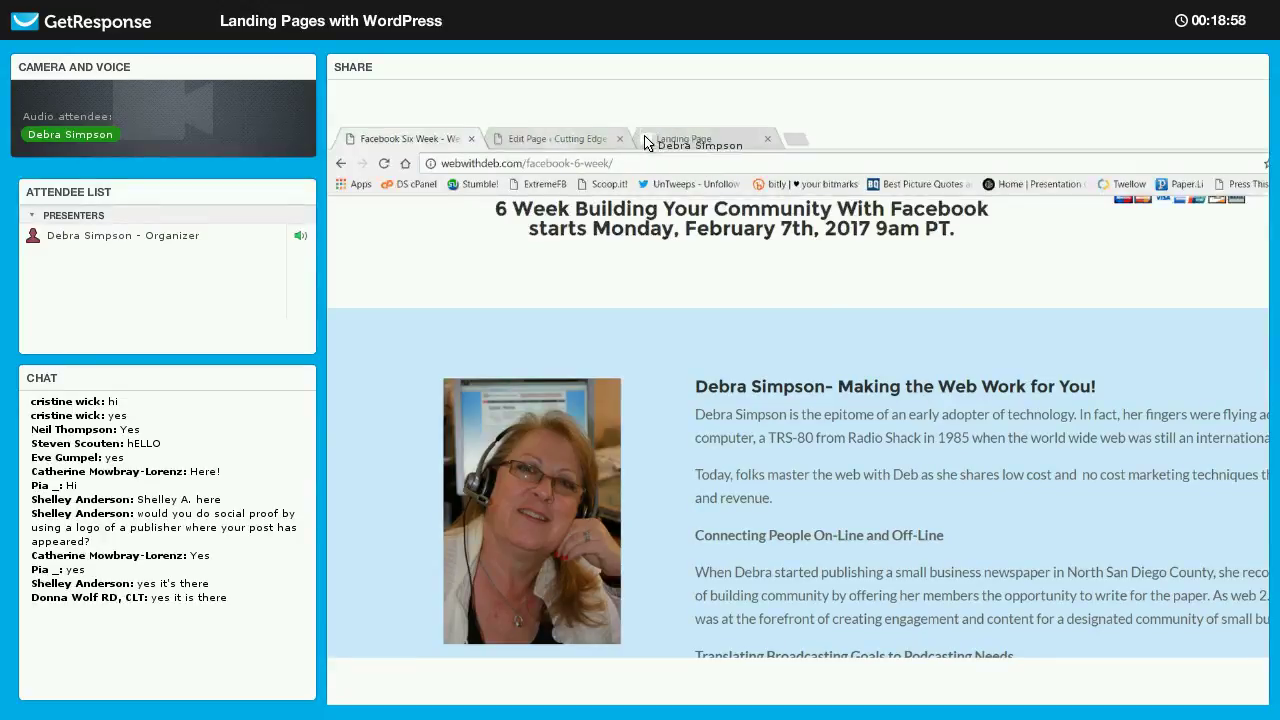
Bring up the published Wishpond page 'The Beginner's Guide to Creating a Squeeze Page'.
click(680, 139)
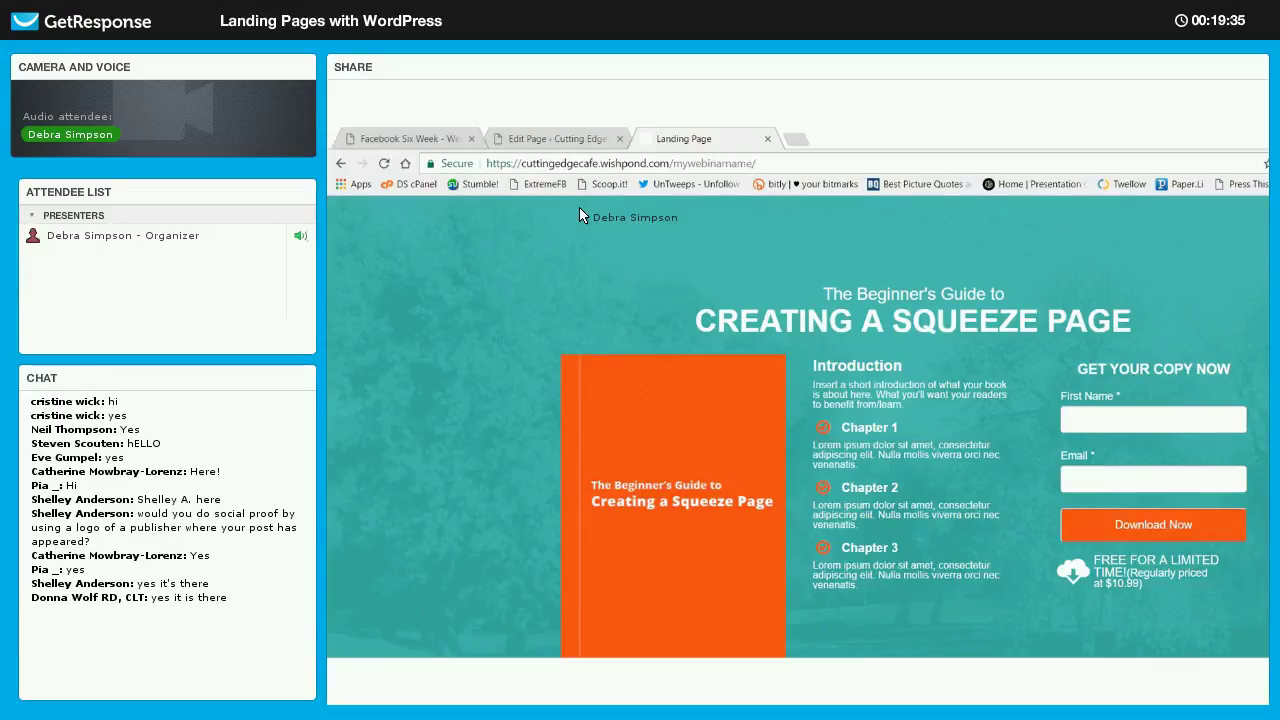
Return to WordPress and view the Wishpond Campaigns list with Beginners Guild live at 6 views.
click(512, 140)
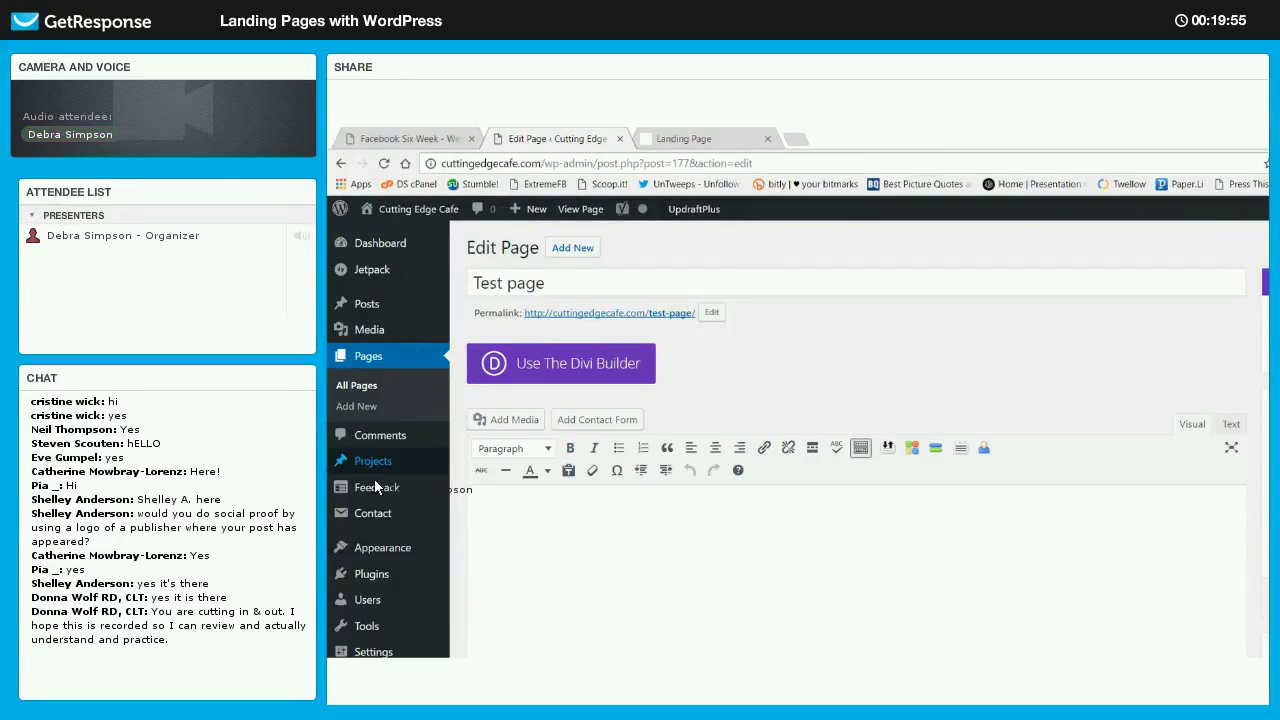
mouse_move(371, 548)
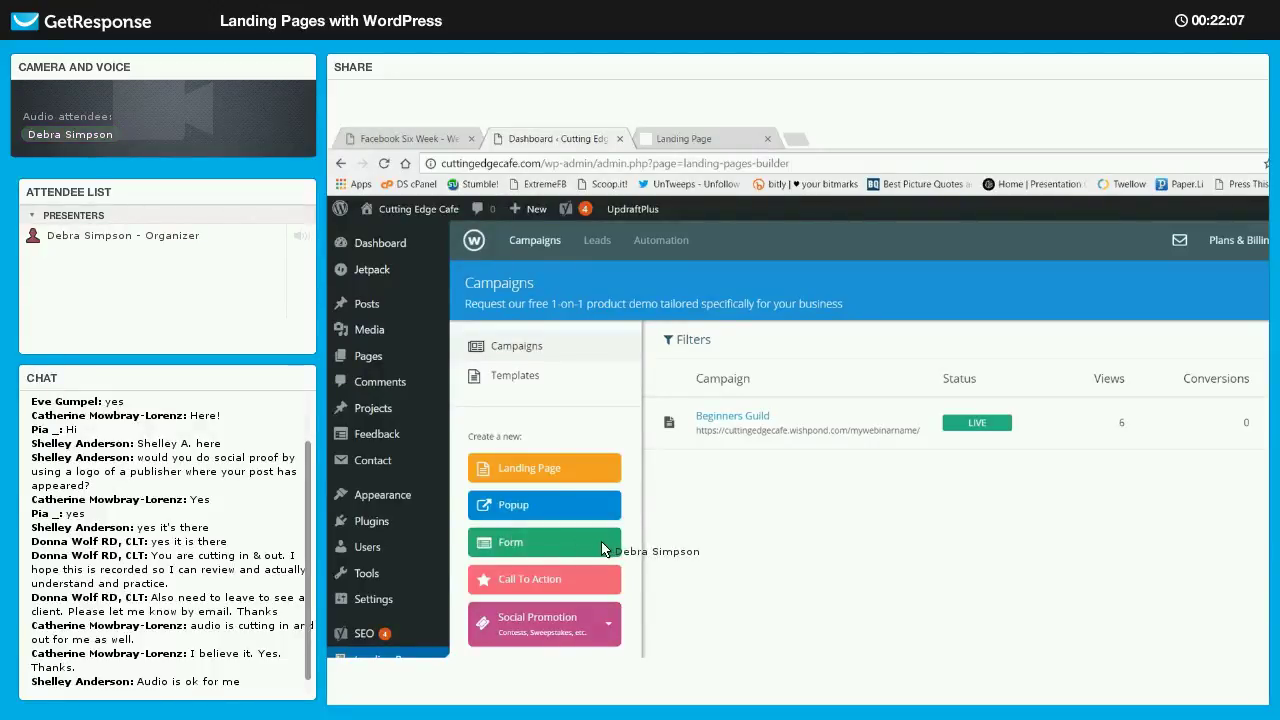
Open the Beginners Guild campaign's live landing page URL in a new tab.
scroll(560, 540, down, 1)
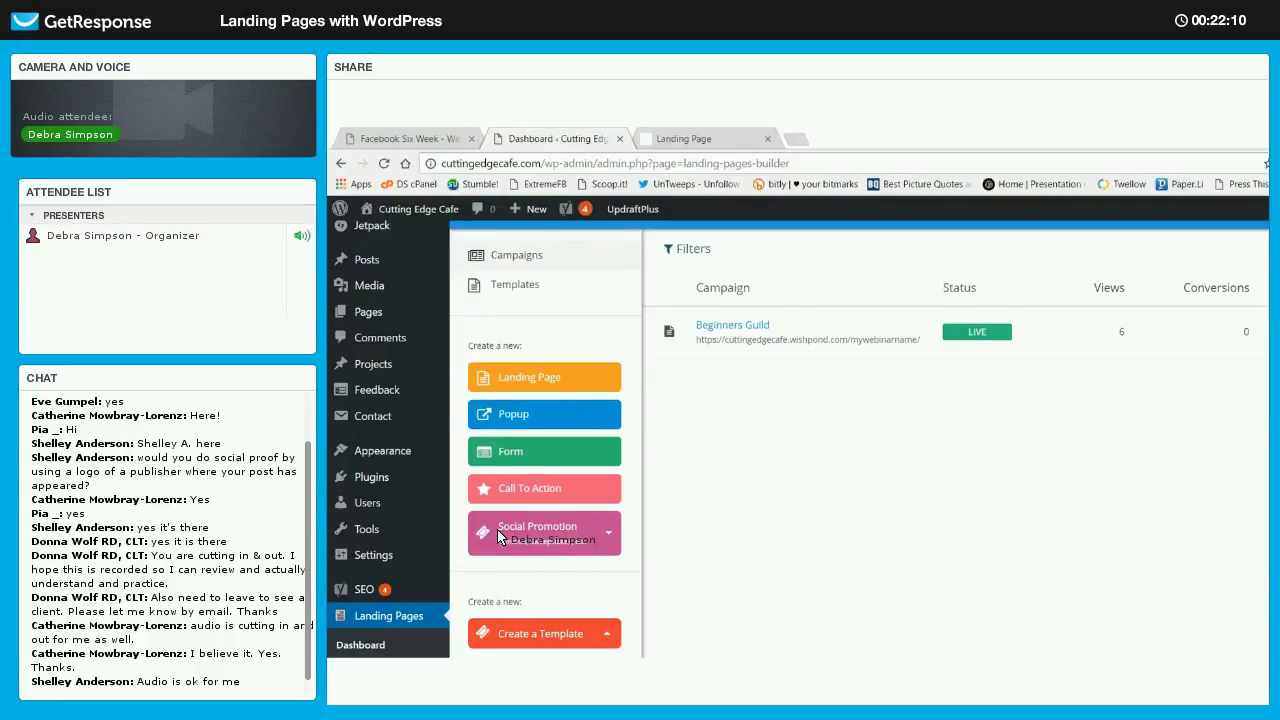
scroll(497, 530, down, 1)
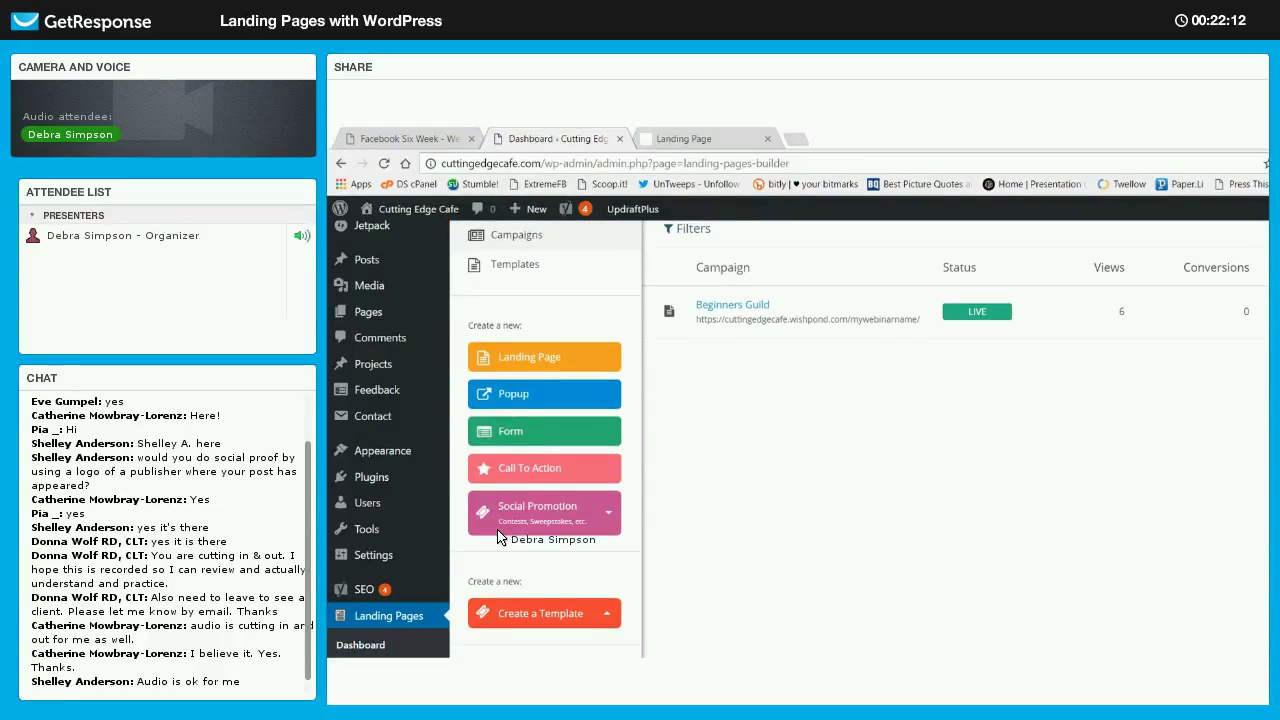
scroll(645, 492, up, 1)
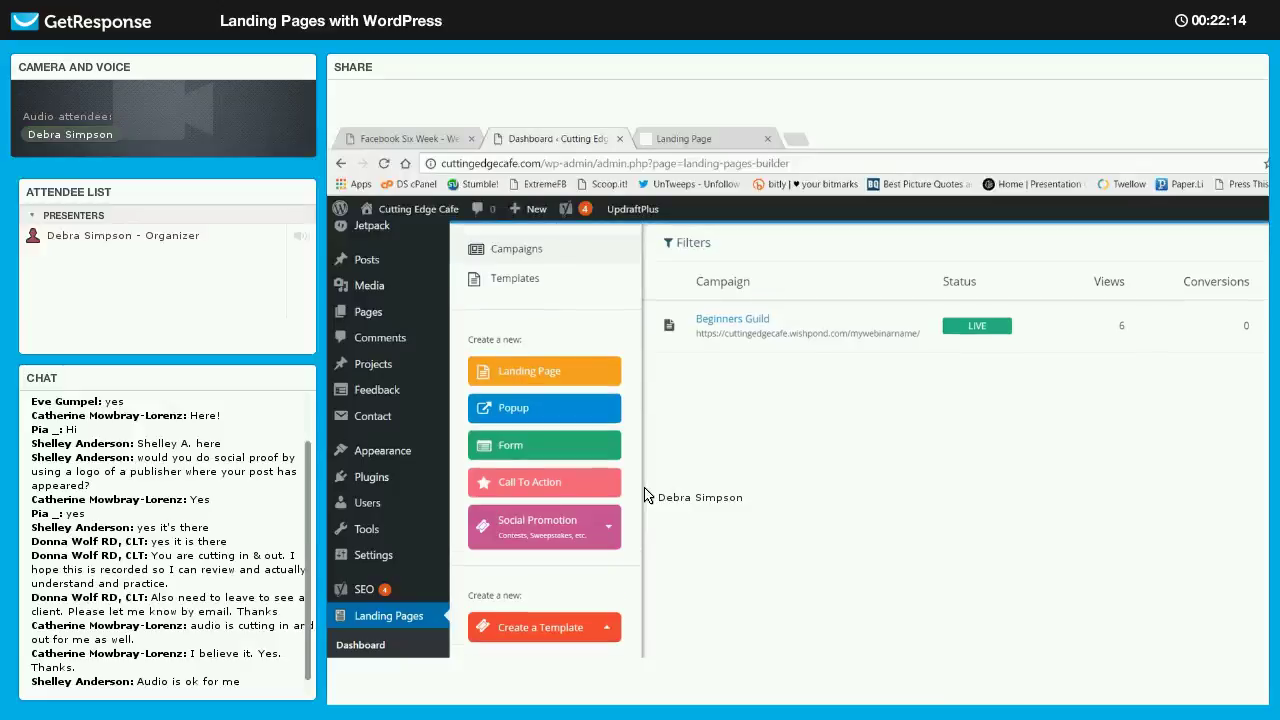
scroll(645, 492, up, 2)
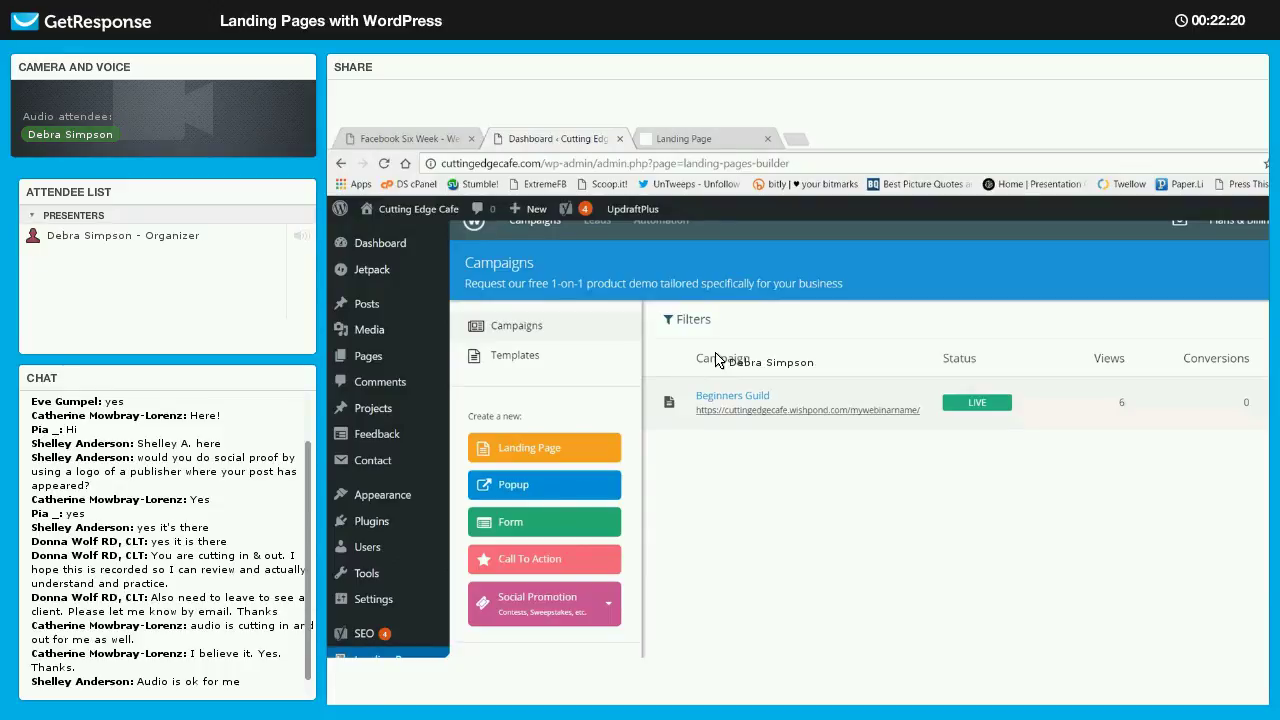
click(807, 410)
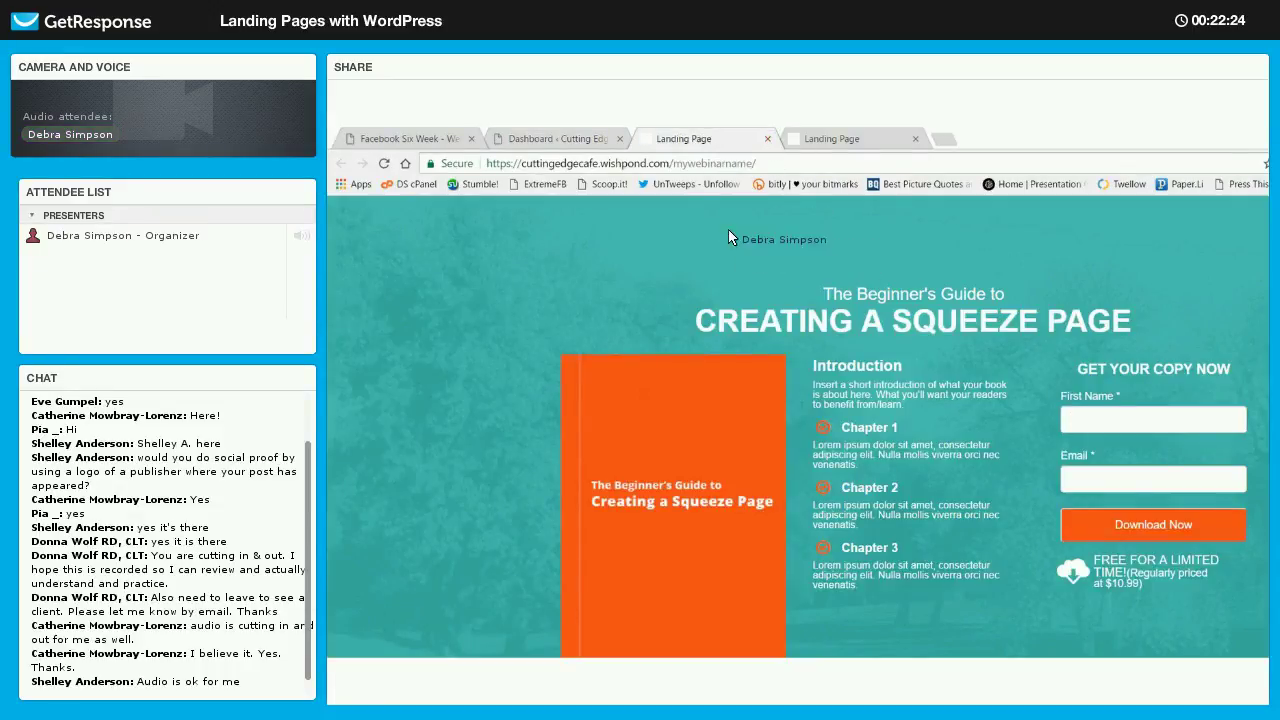
Close the live landing page tab.
middle_click(683, 142)
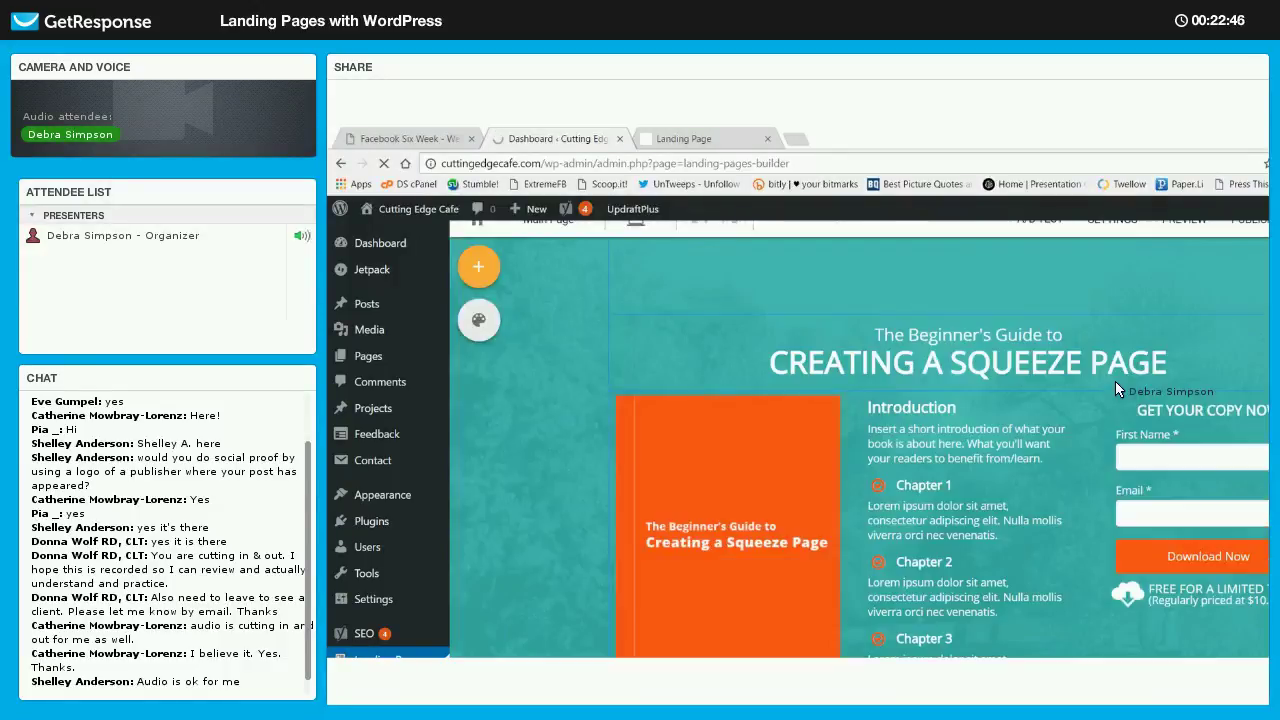
mouse_move(1116, 384)
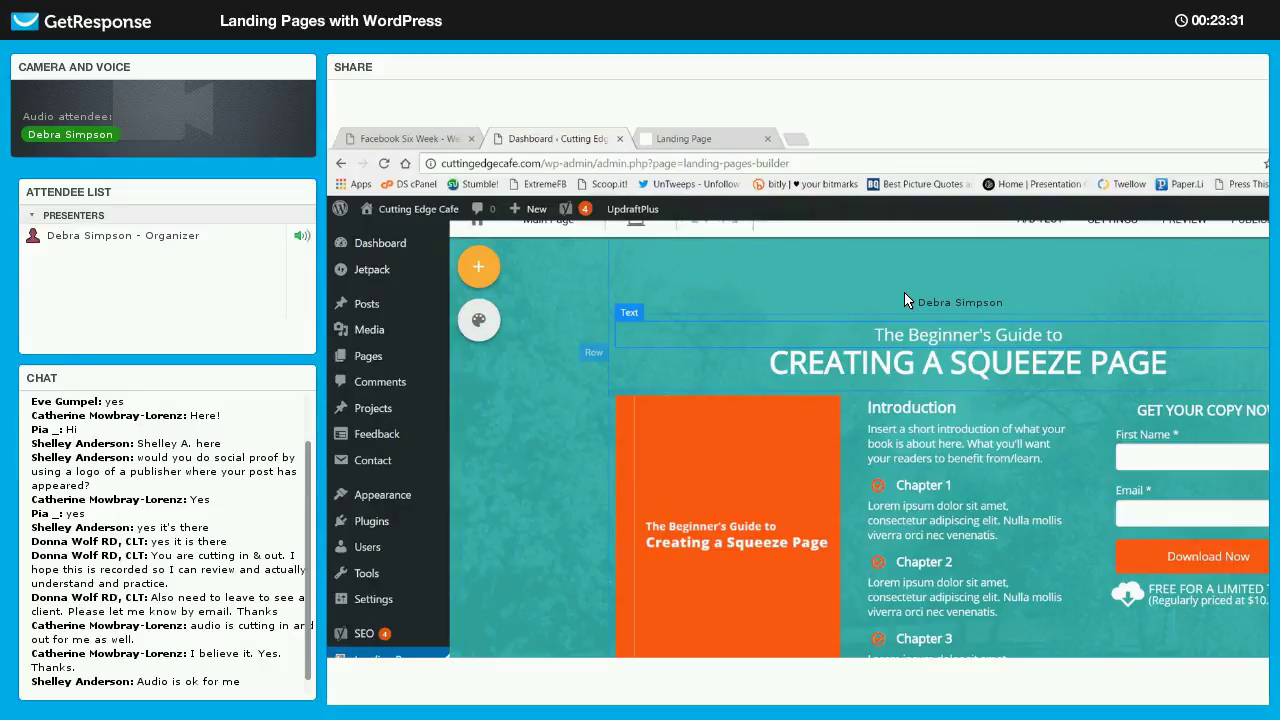
Change the headline above CREATING A SQUEEZE PAGE to 'The Very Beginner's Guide to'.
click(904, 296)
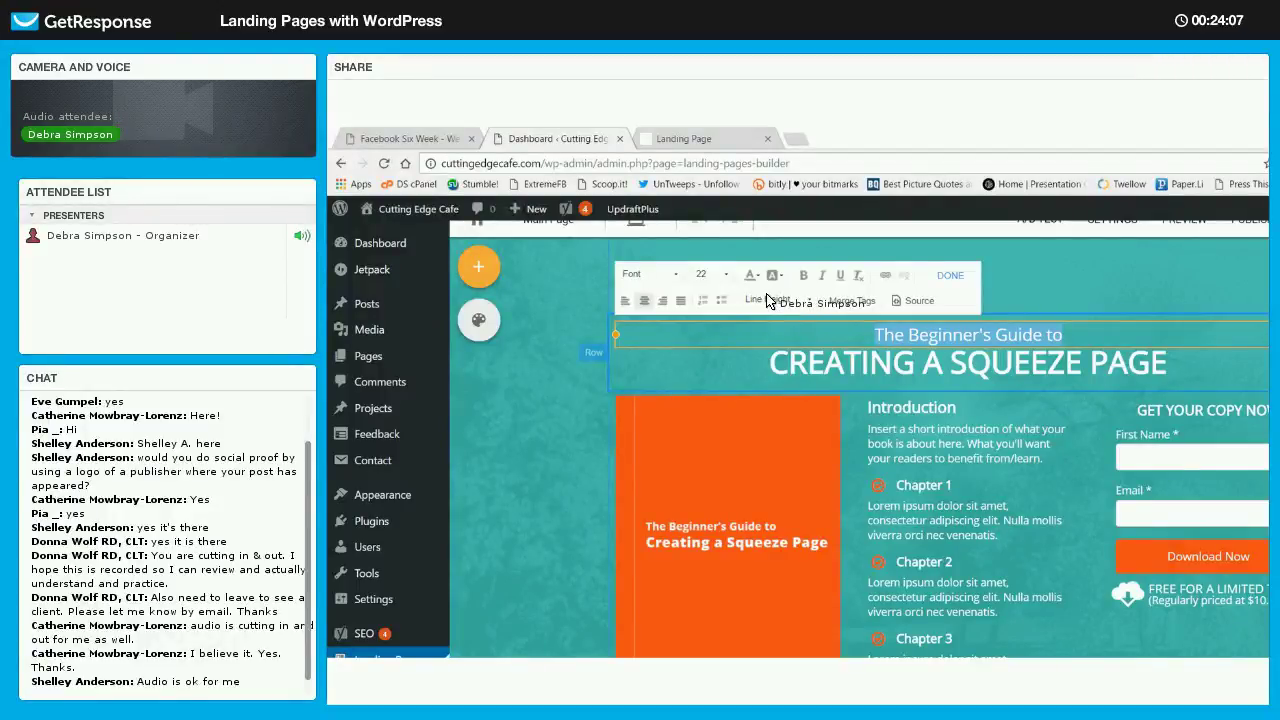
text(The)
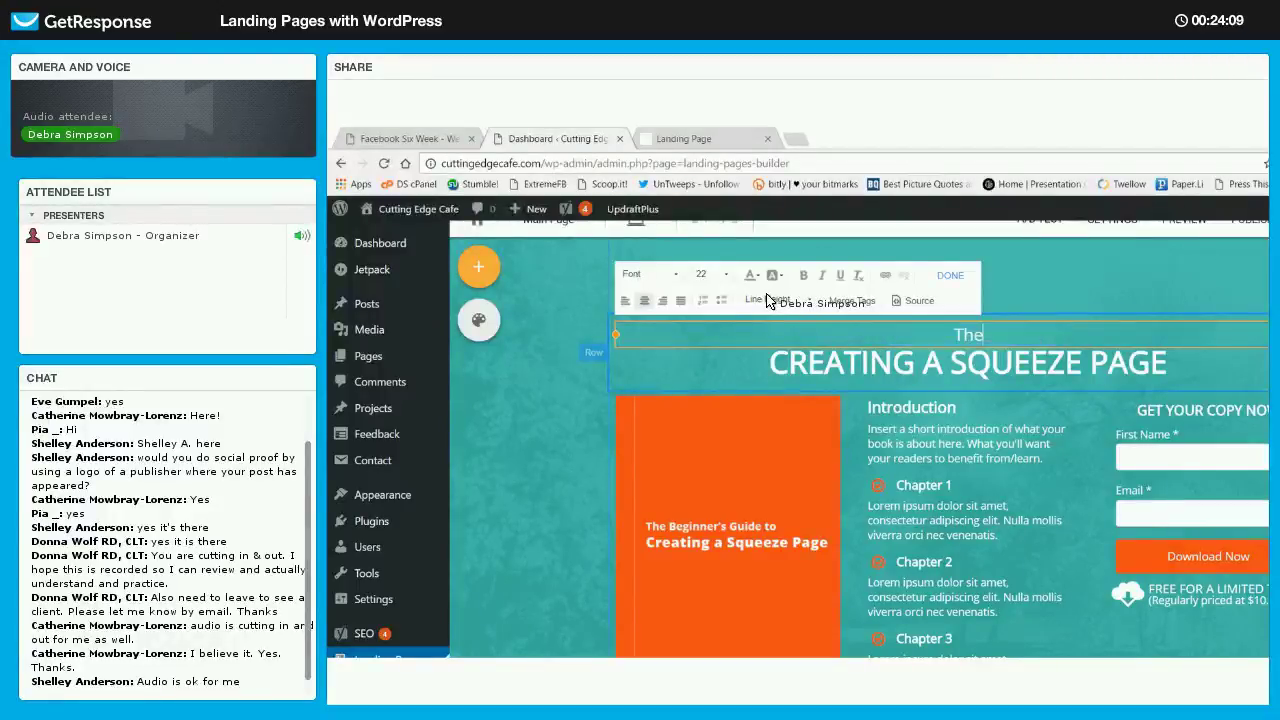
text( Very Be)
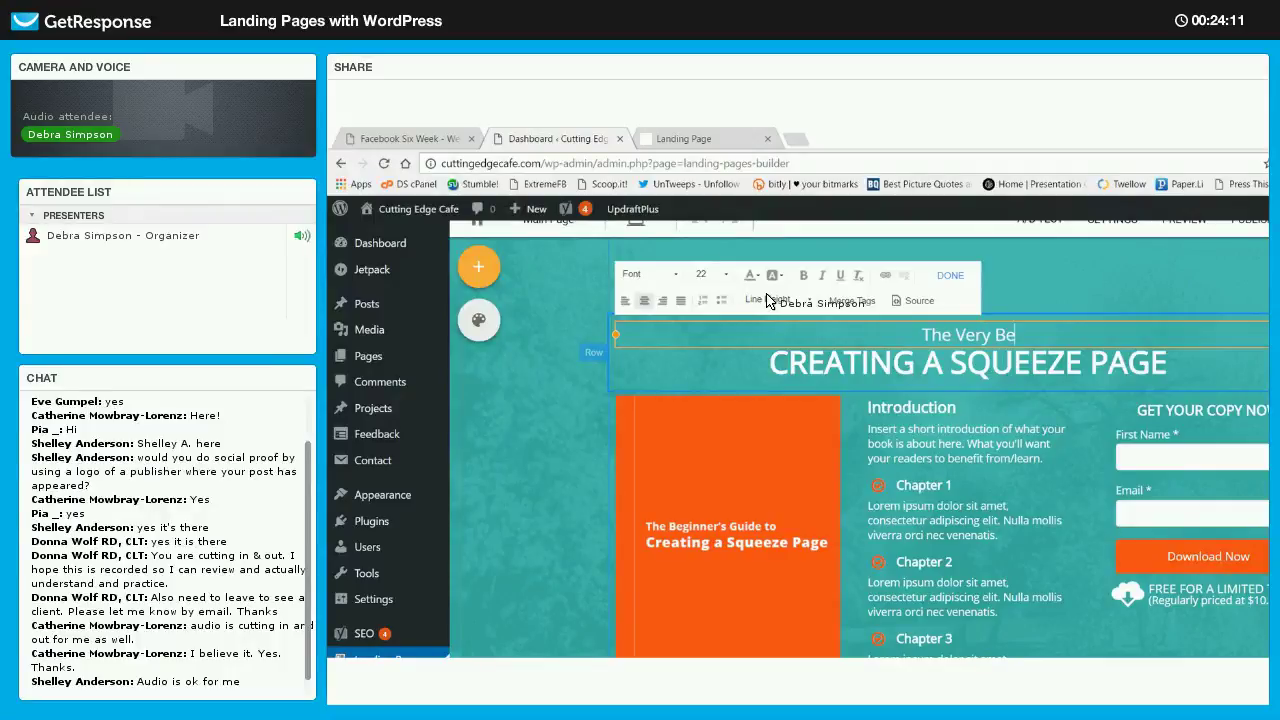
text(ggin)
key(BackSpace)
key(BackSpace)
key(BackSpace)
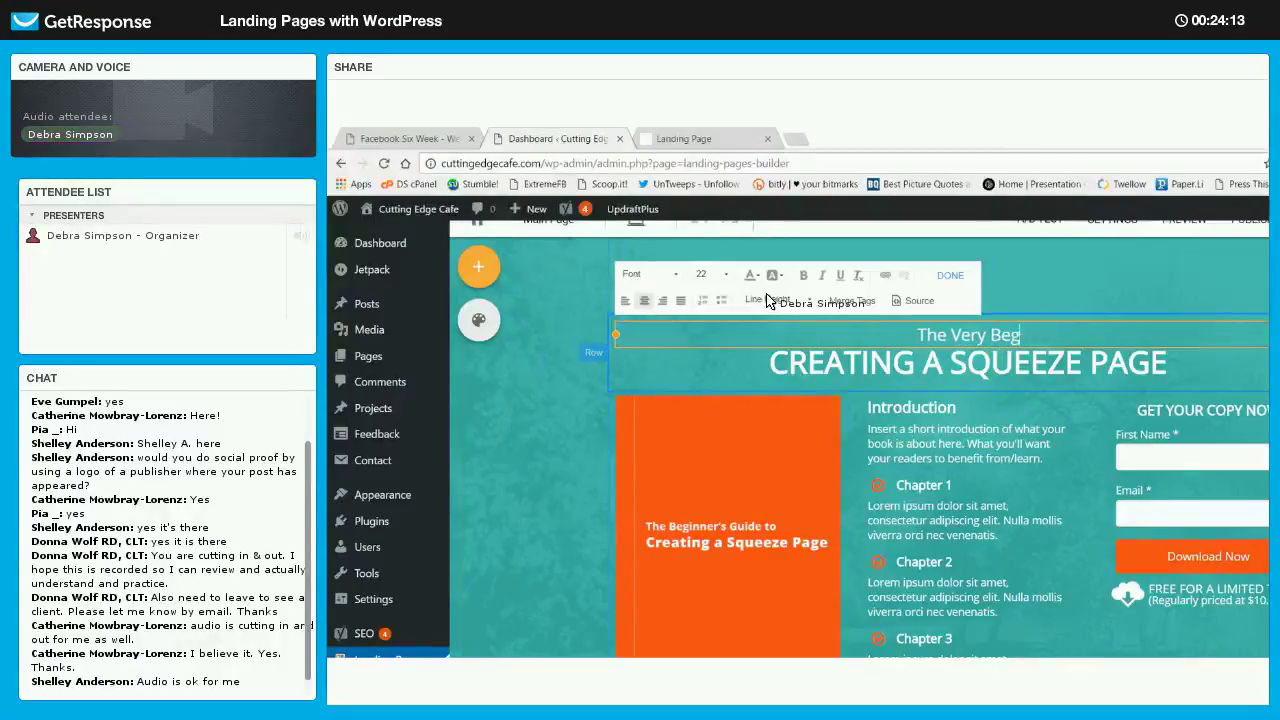
text(inner's)
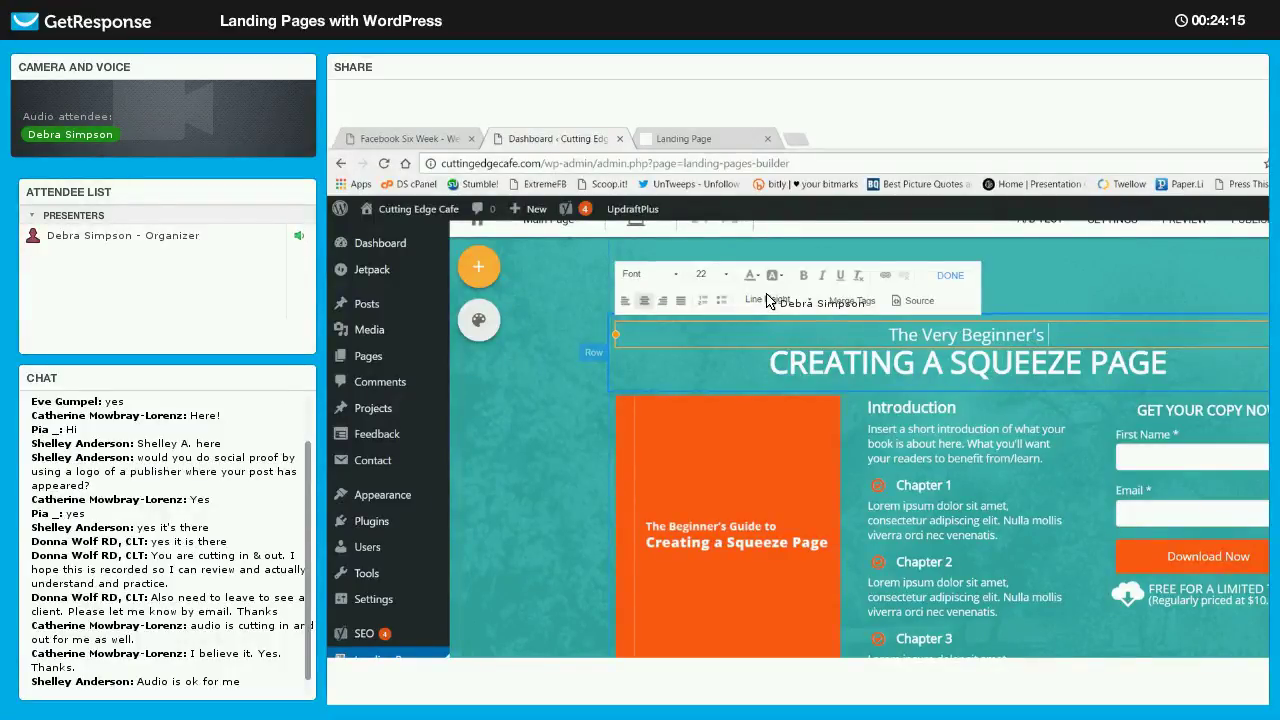
text( Guide to)
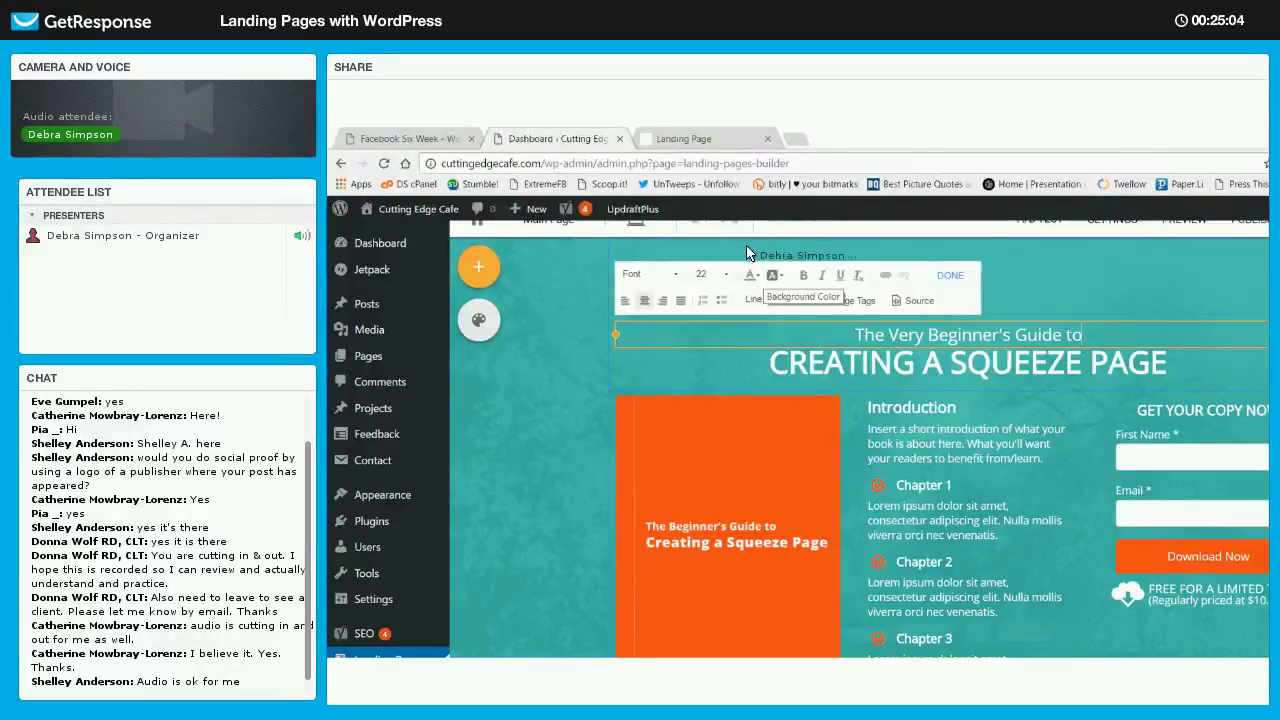
click(829, 248)
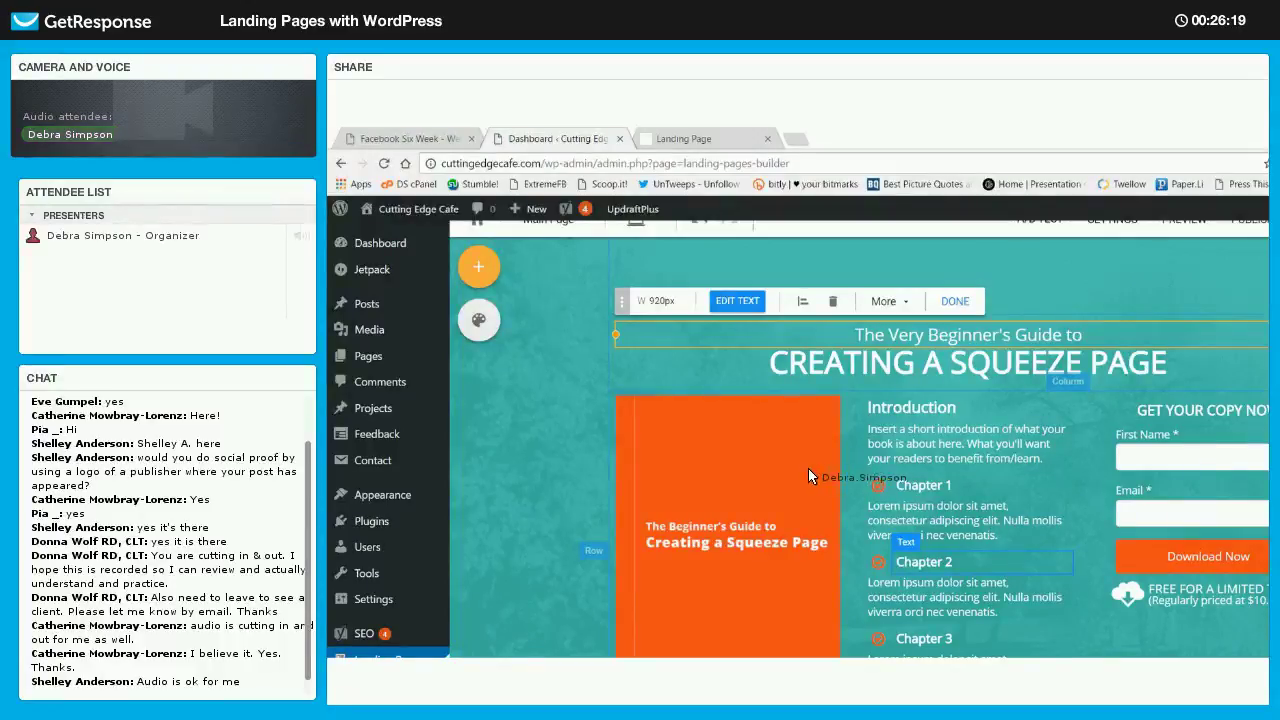
scroll(754, 479, down, 1)
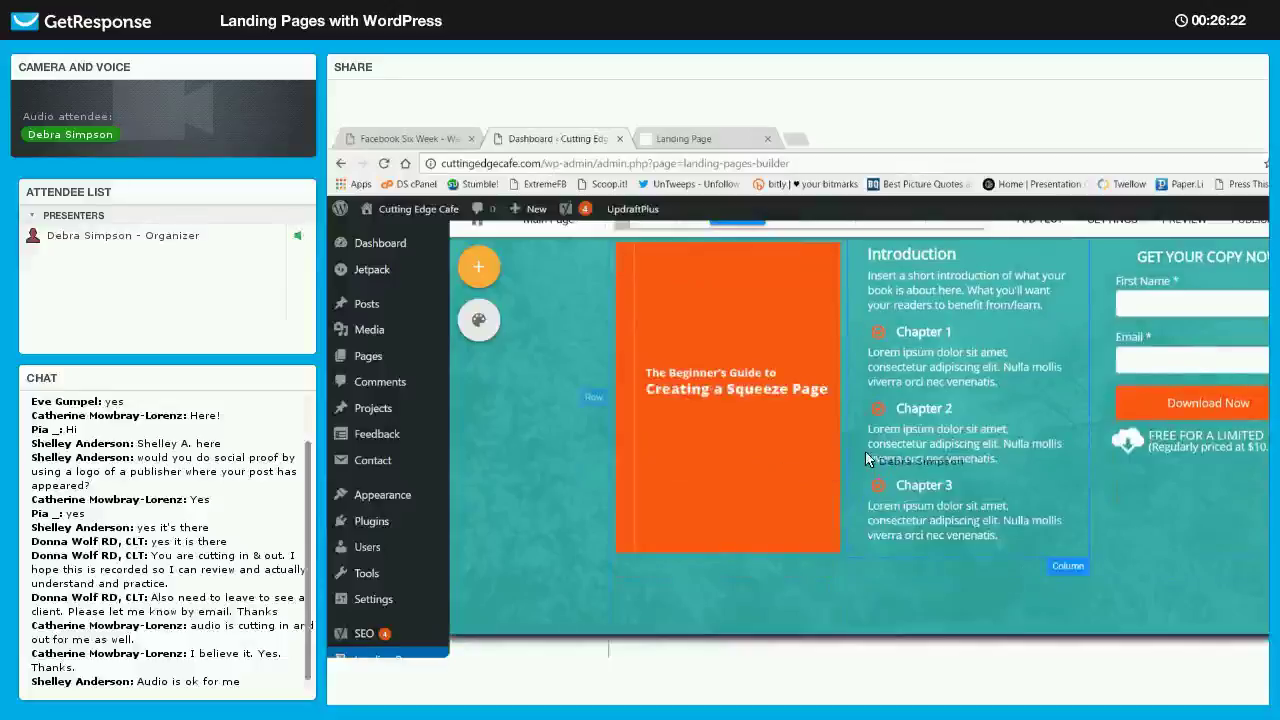
scroll(860, 455, down, 2)
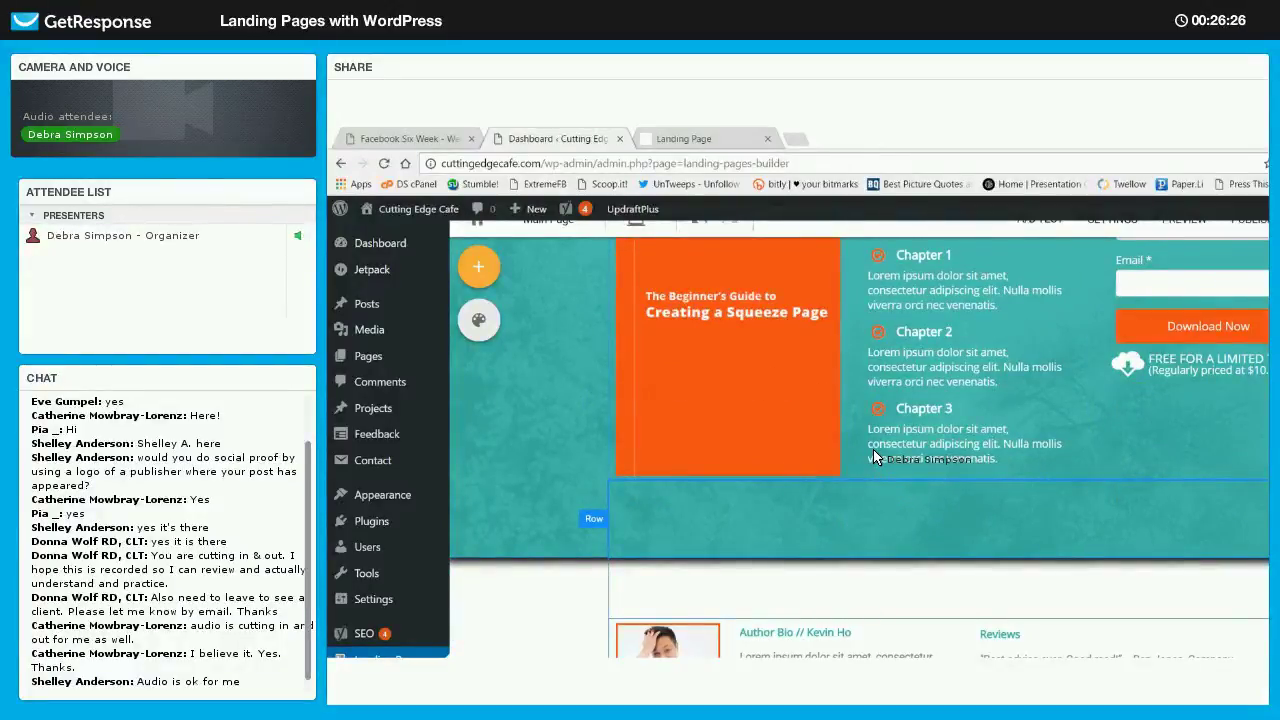
scroll(873, 451, down, 1)
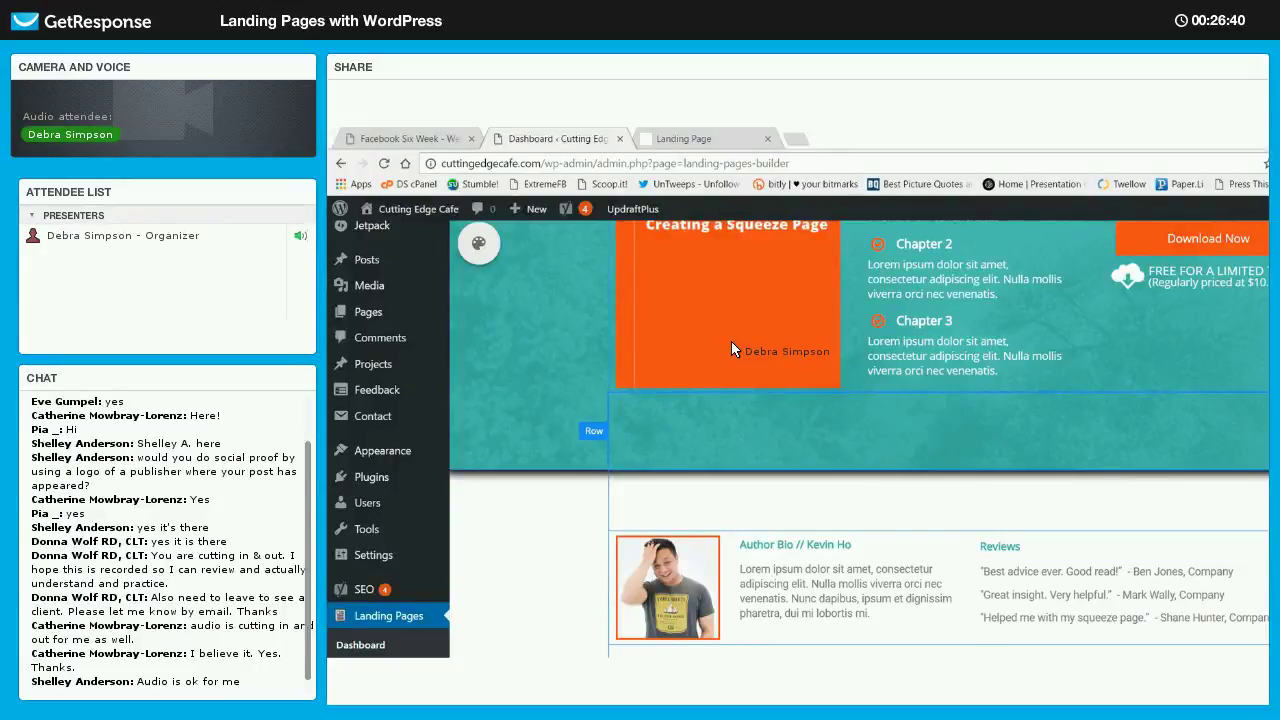
scroll(731, 341, up, 4)
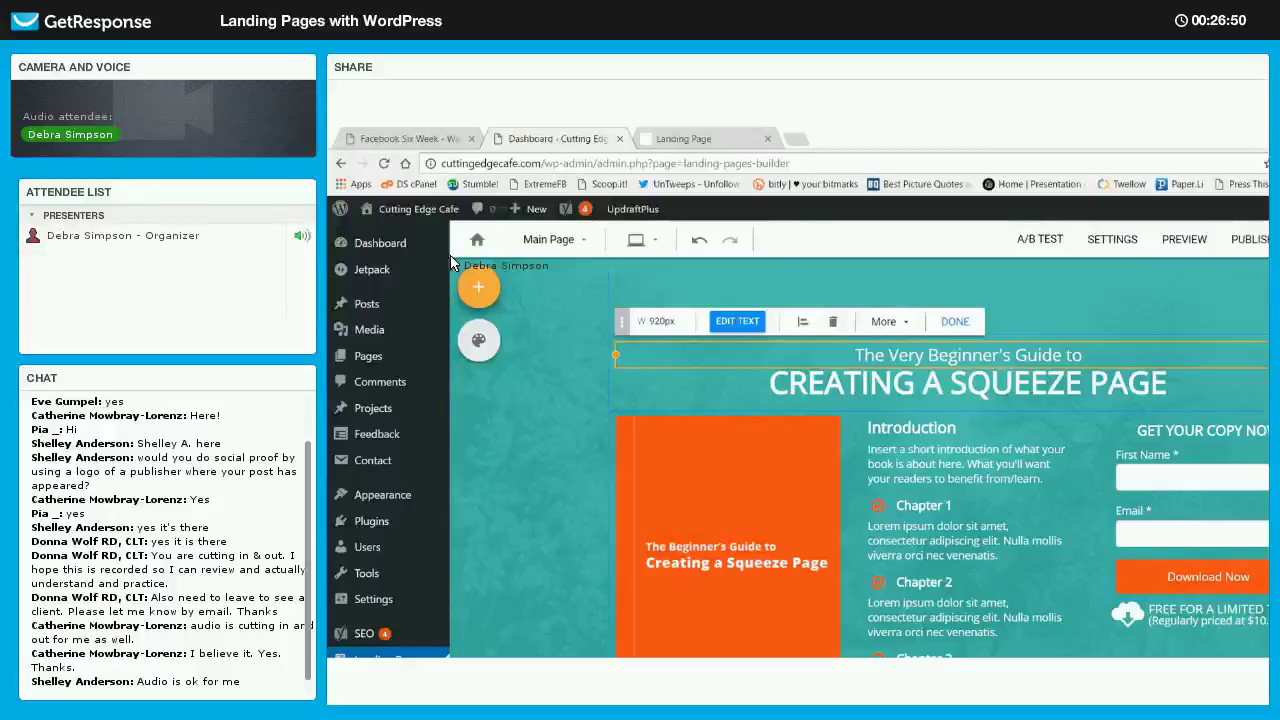
Add an empty Section at the very top of the page and select it.
click(465, 274)
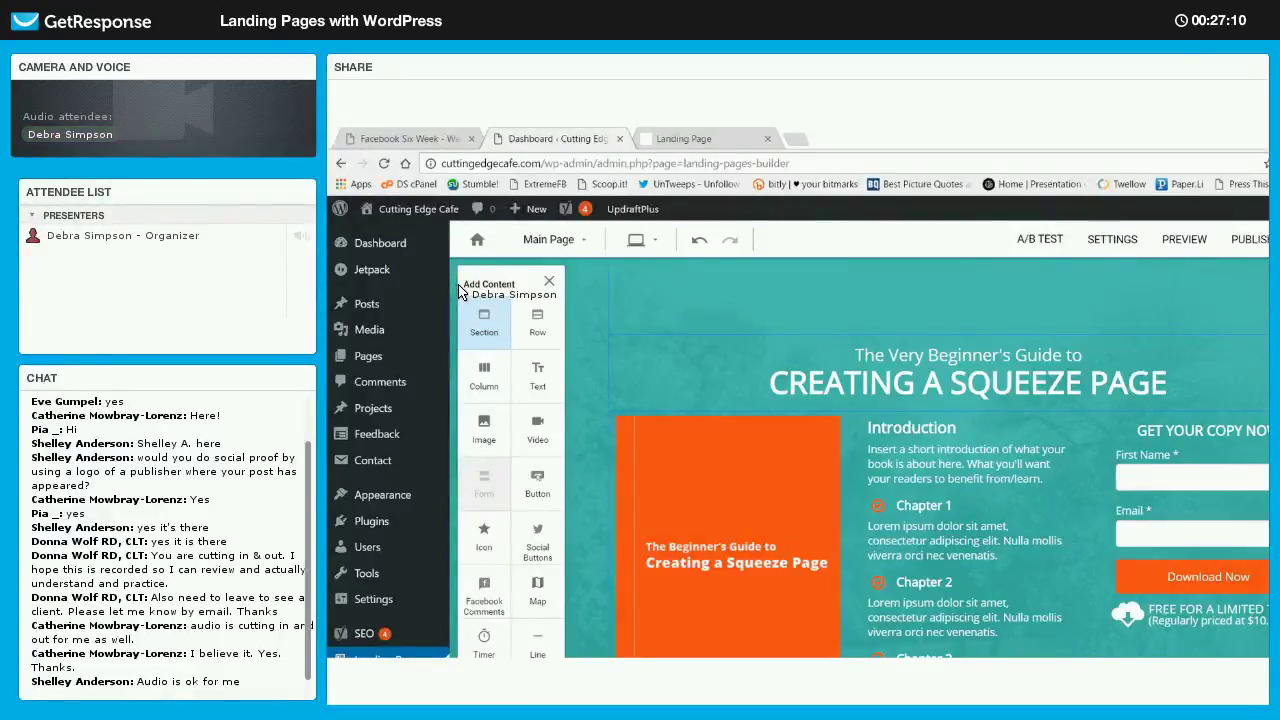
drag(484, 320, 826, 317)
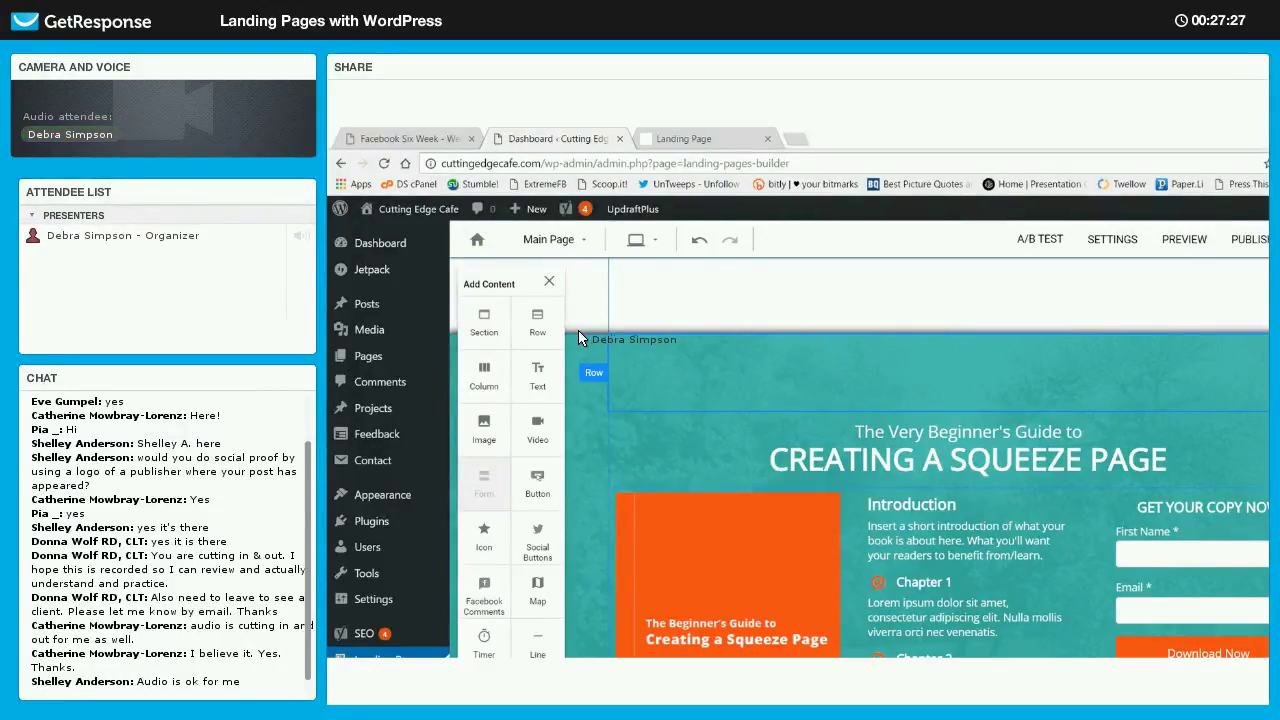
click(640, 318)
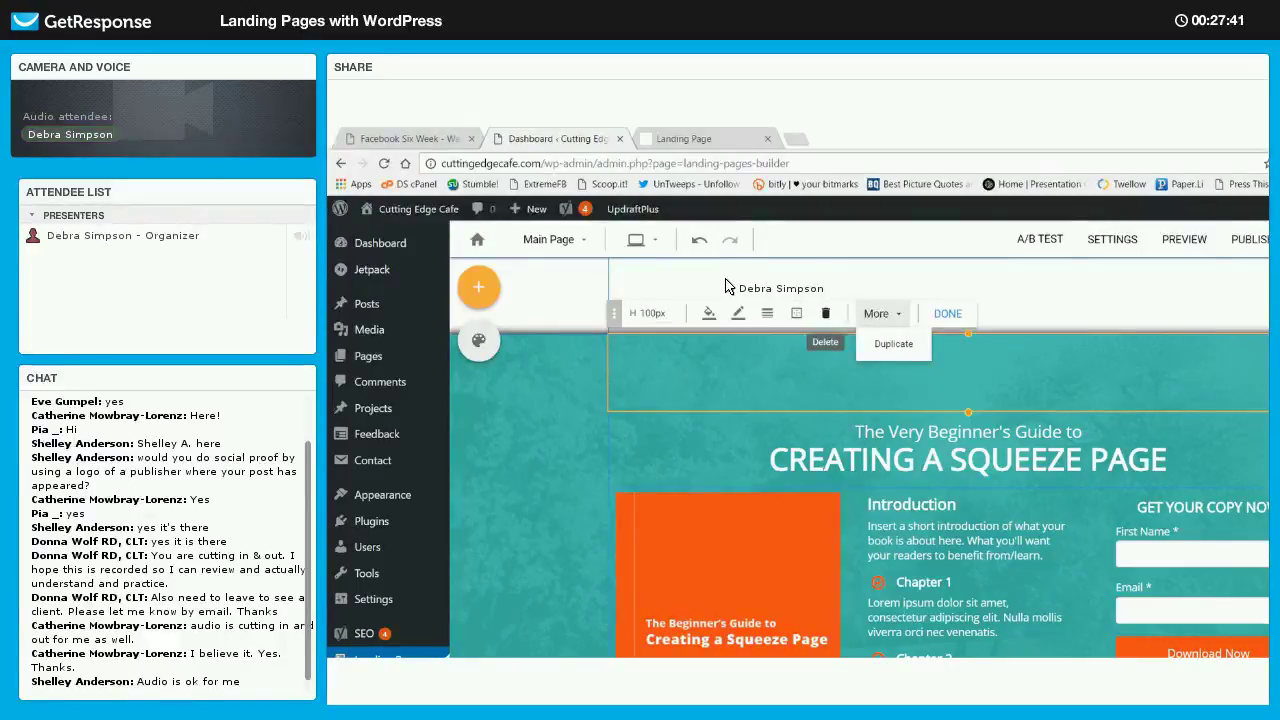
Delete the empty new section from the top of the Main Page.
click(825, 313)
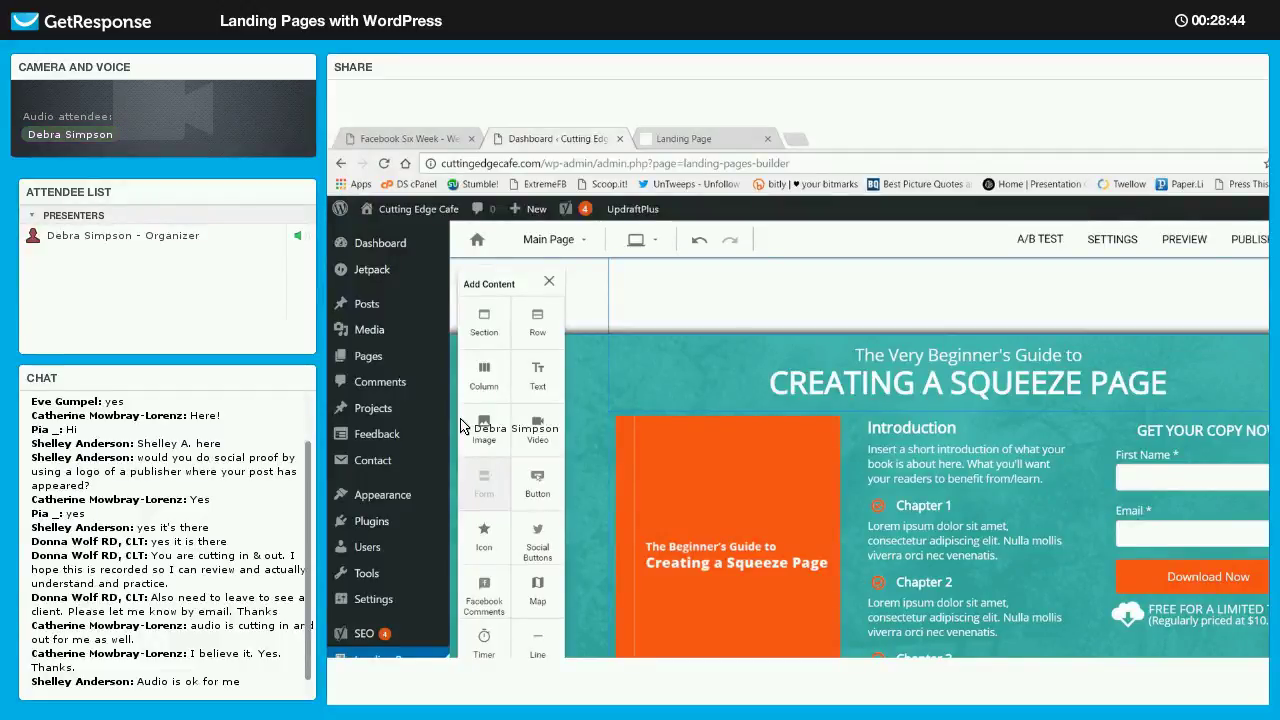
Close the element panel and show the landing page's Main Page dropdown listing its pages.
click(527, 226)
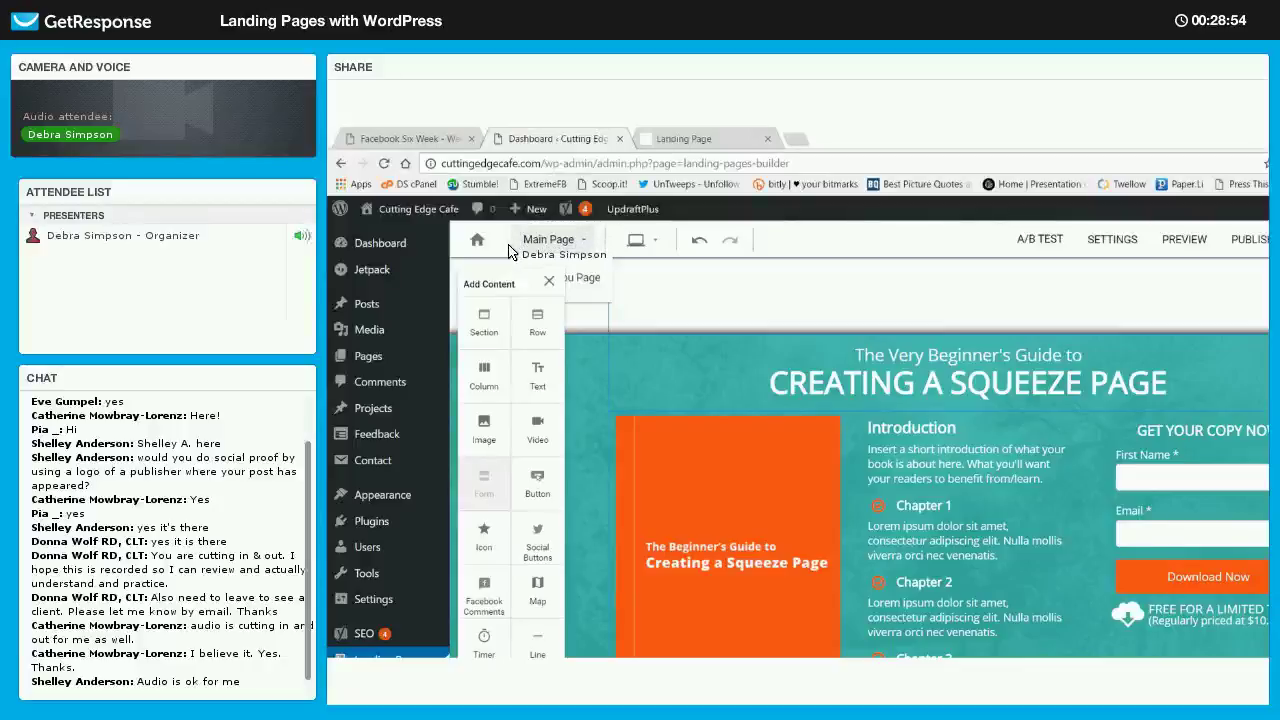
click(529, 227)
click(528, 224)
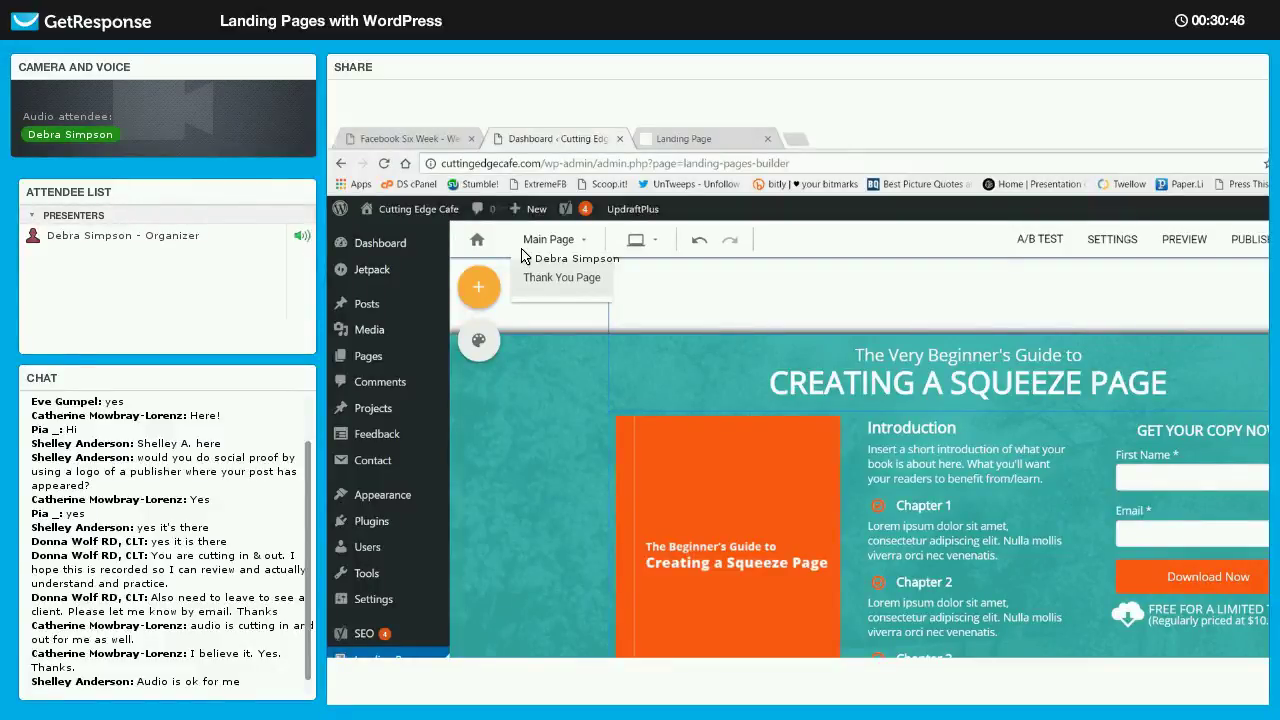
Switch the builder to the Thank You Page and look over its content.
click(556, 277)
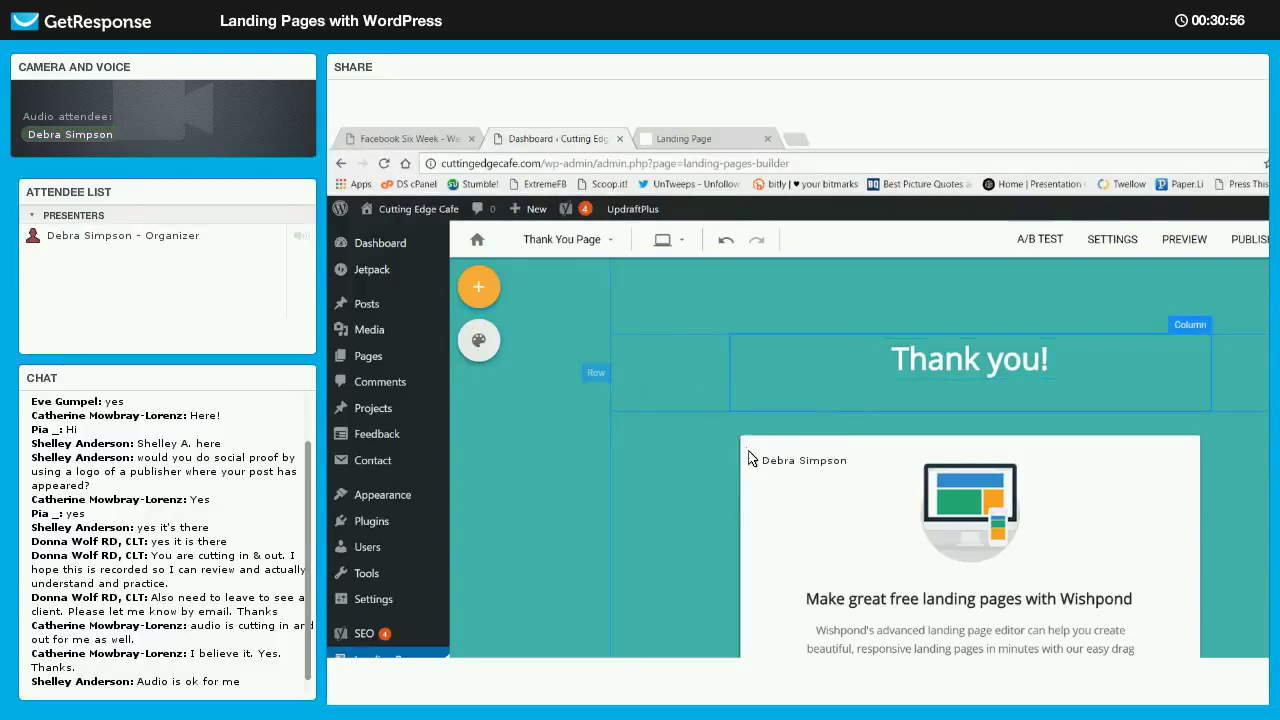
scroll(760, 474, down, 1)
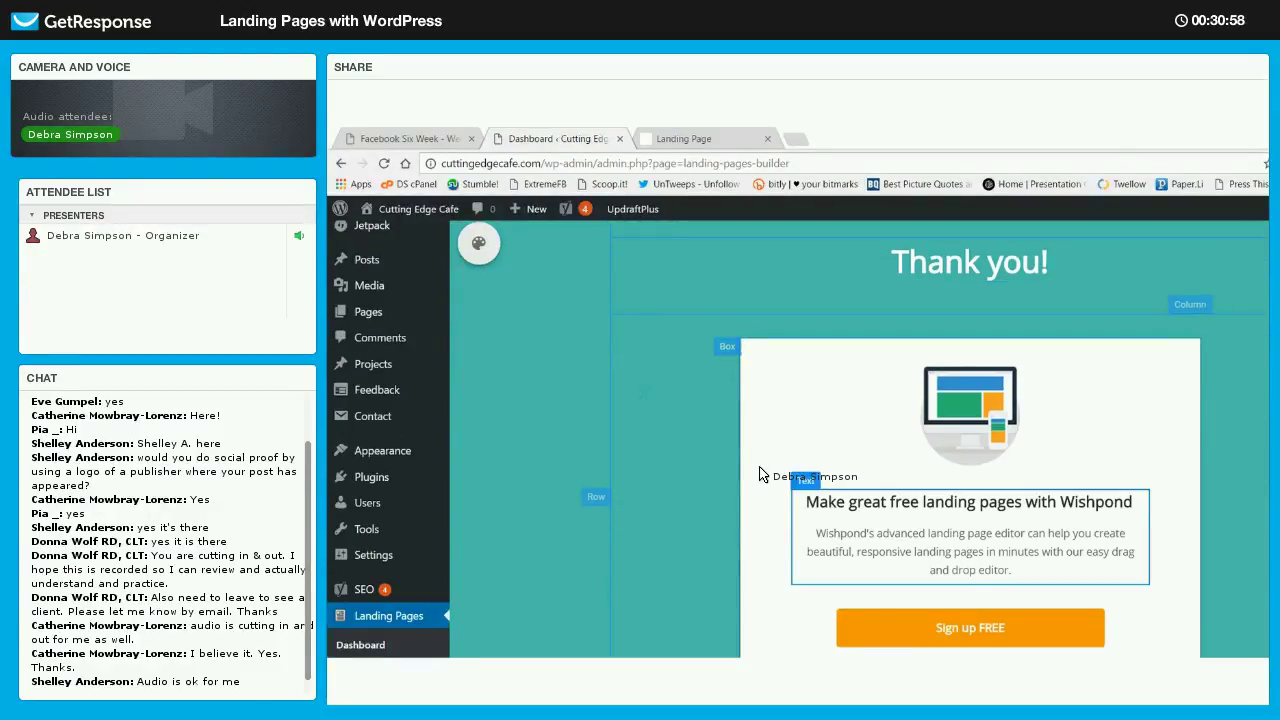
scroll(760, 474, up, 1)
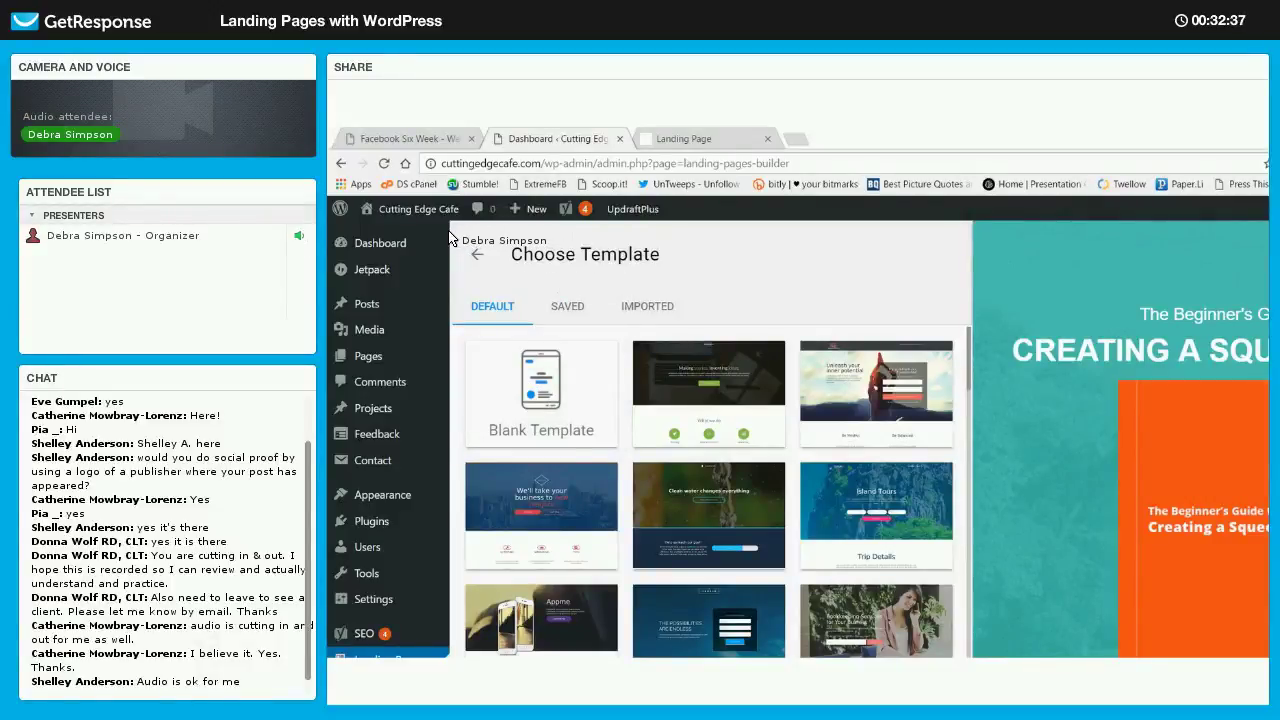
Leave the template gallery and return to the Thank You Page editor.
click(477, 254)
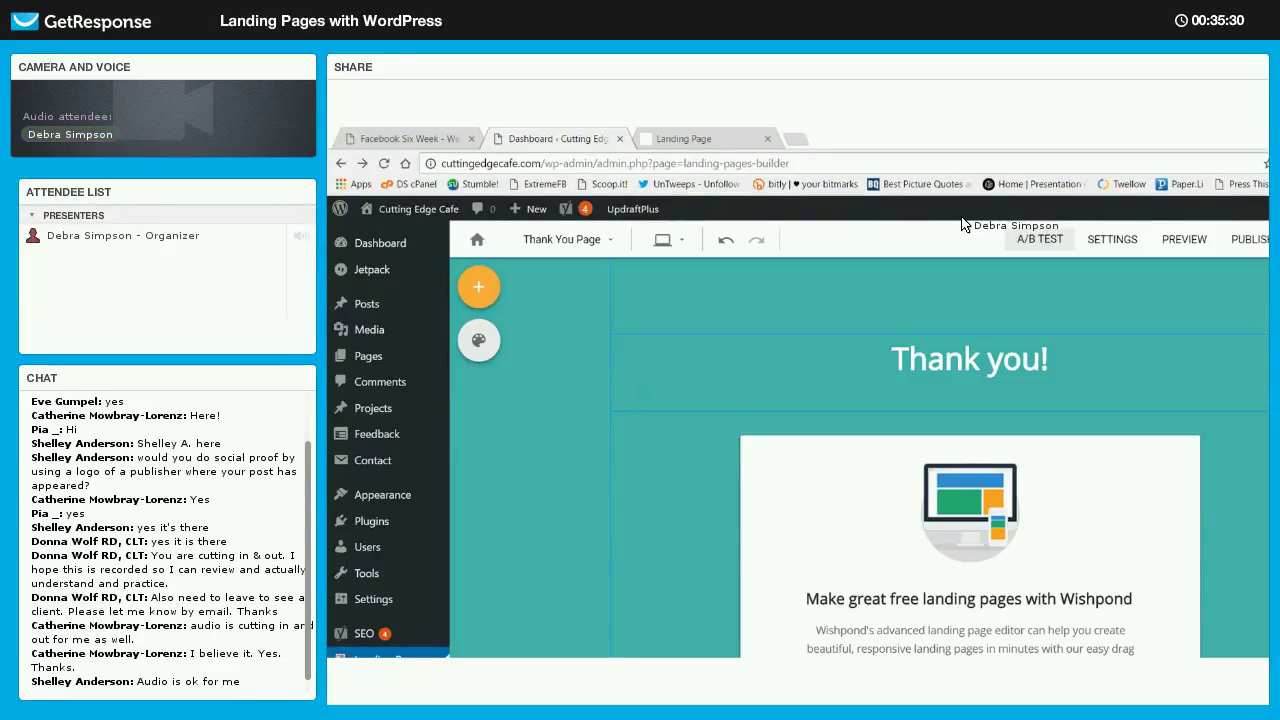
Show the Thank You Page's SETTINGS menu with SEO, tracking code and template options.
click(1112, 239)
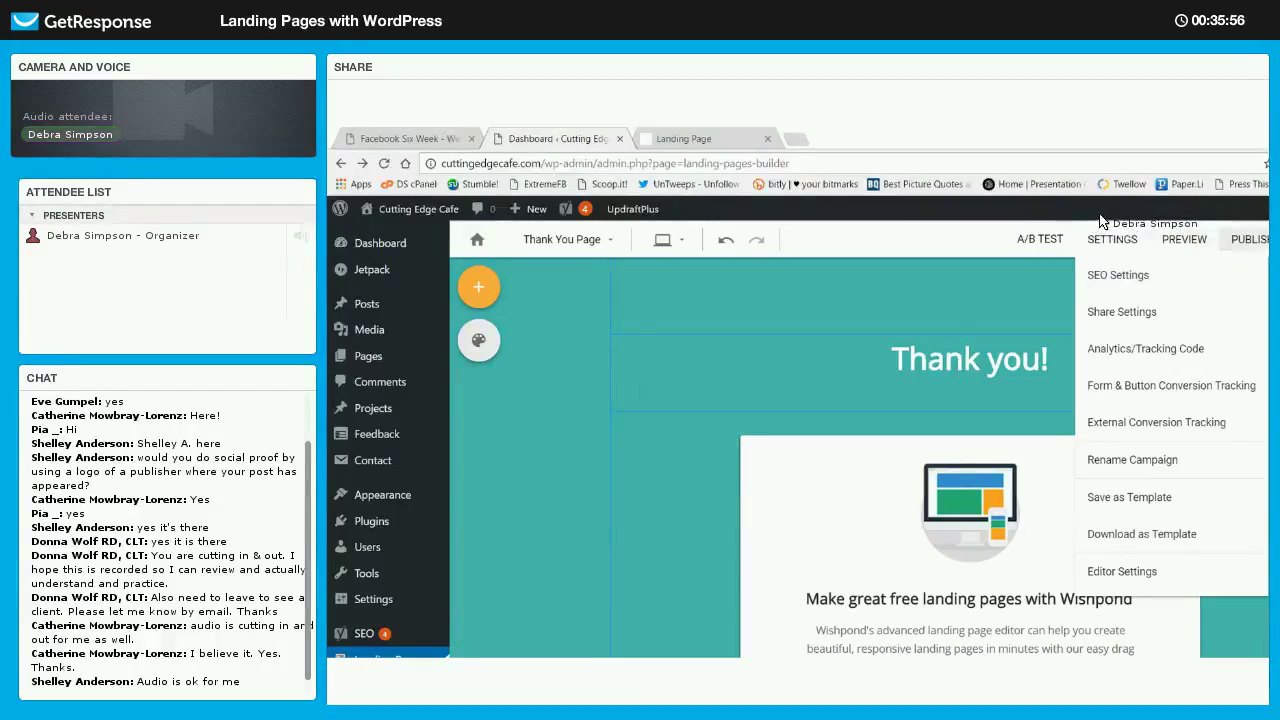
Bring up the Thank You Page's publishing options: Wishpond URL, Custom Domain, Facebook Page, Embed Code.
click(1248, 239)
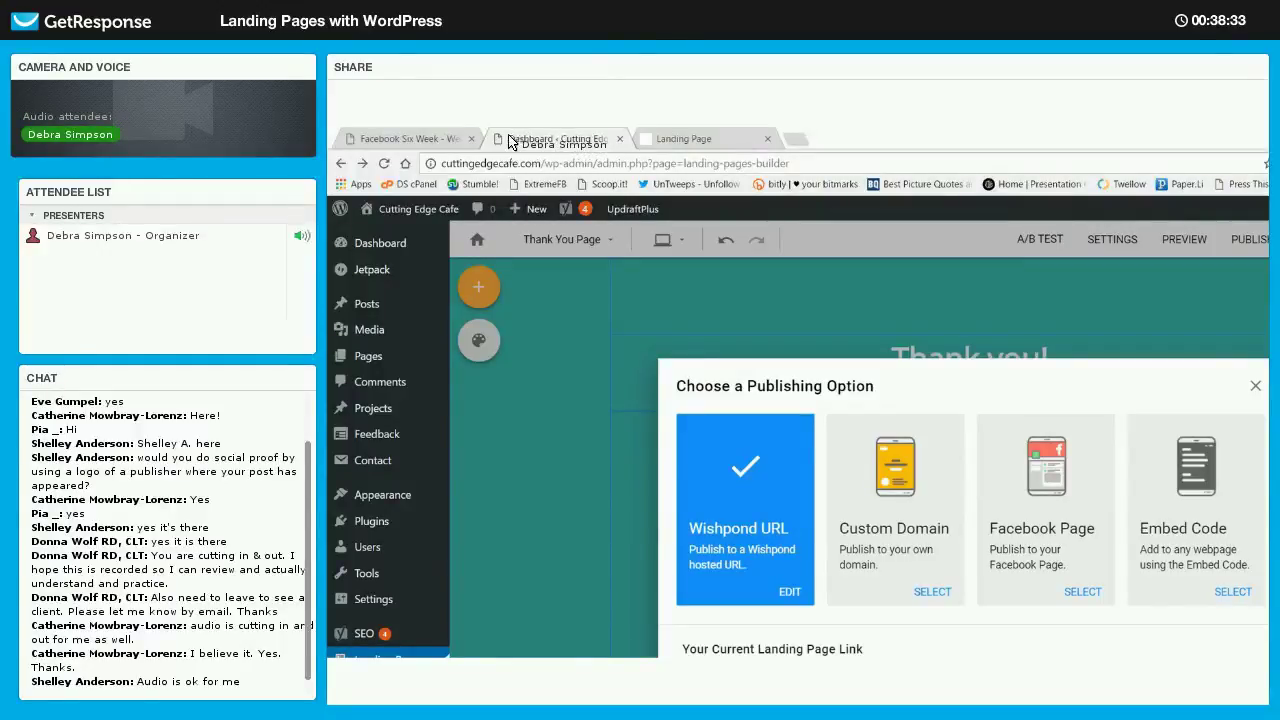
Open the Posts > Add New screen in a new browser tab.
right_click(364, 301)
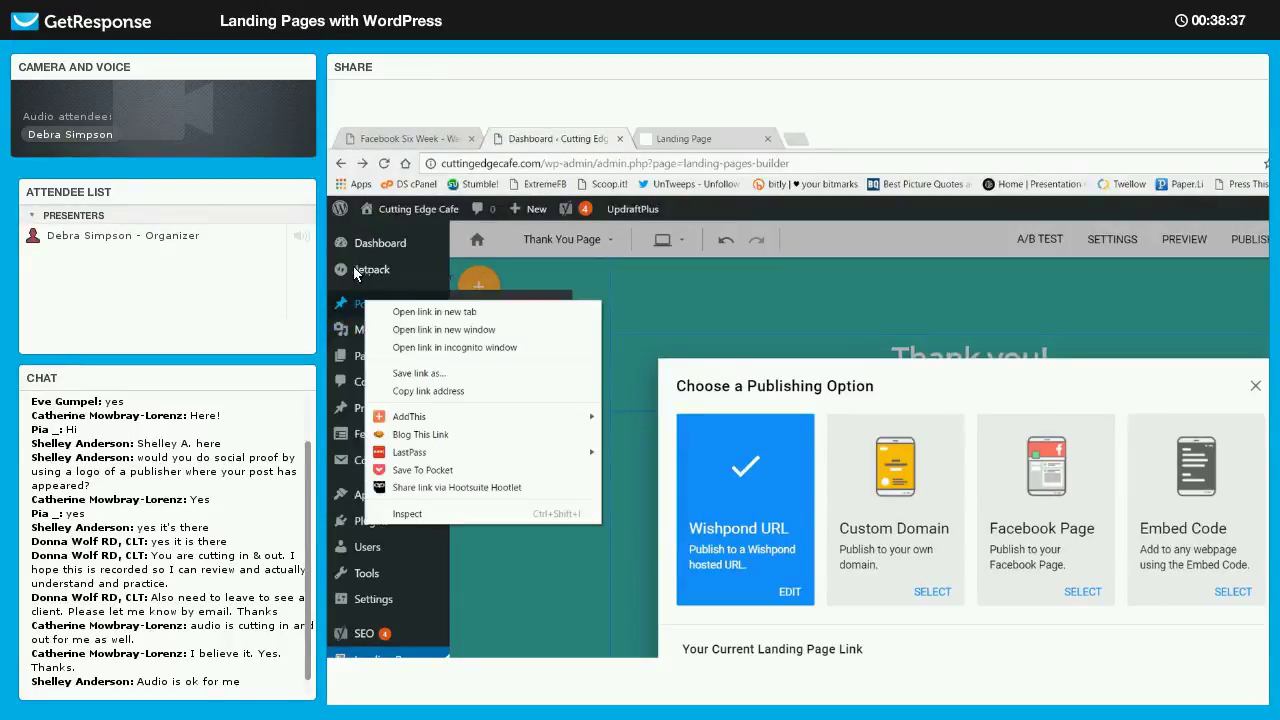
key(Escape)
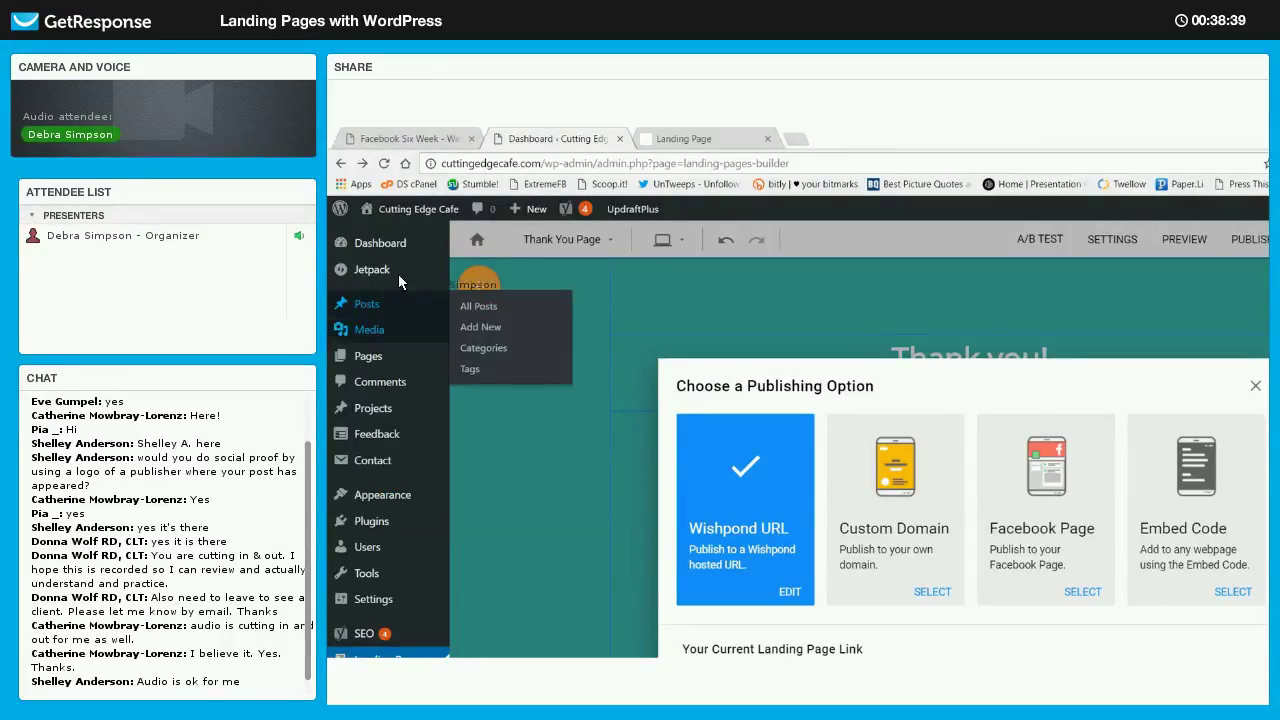
right_click(480, 326)
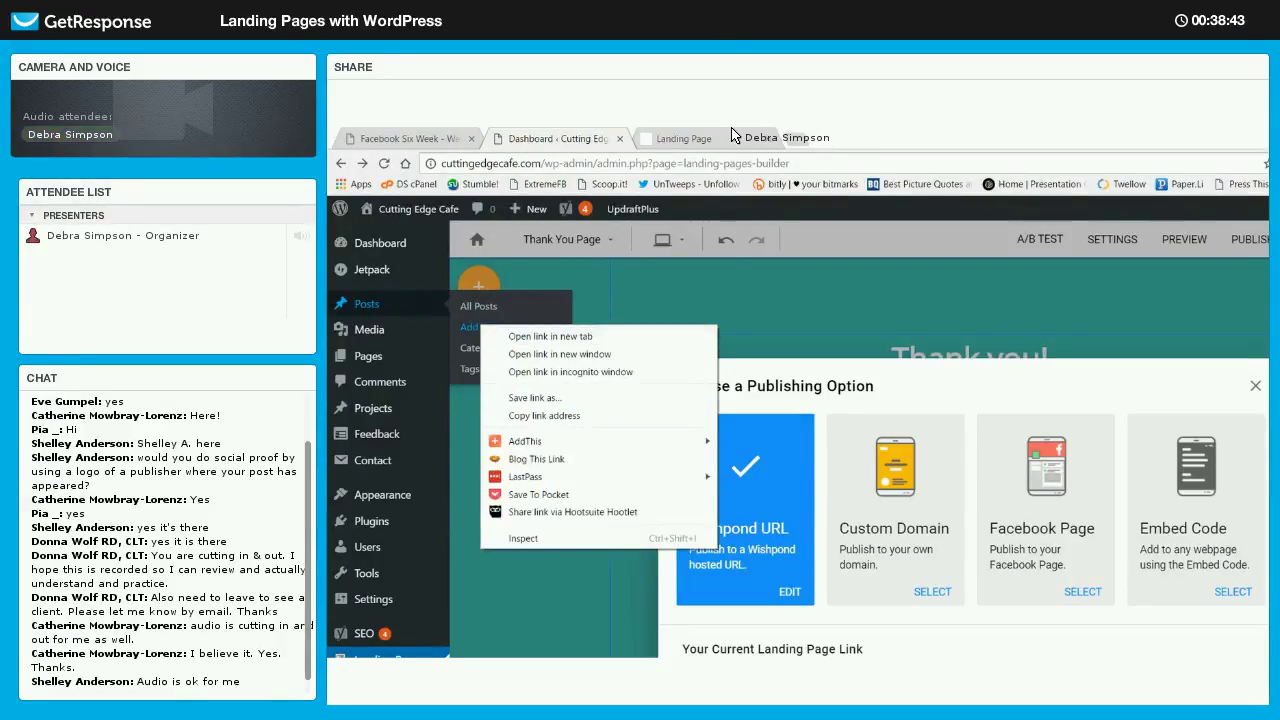
key(Down)
key(Down)
key(Down)
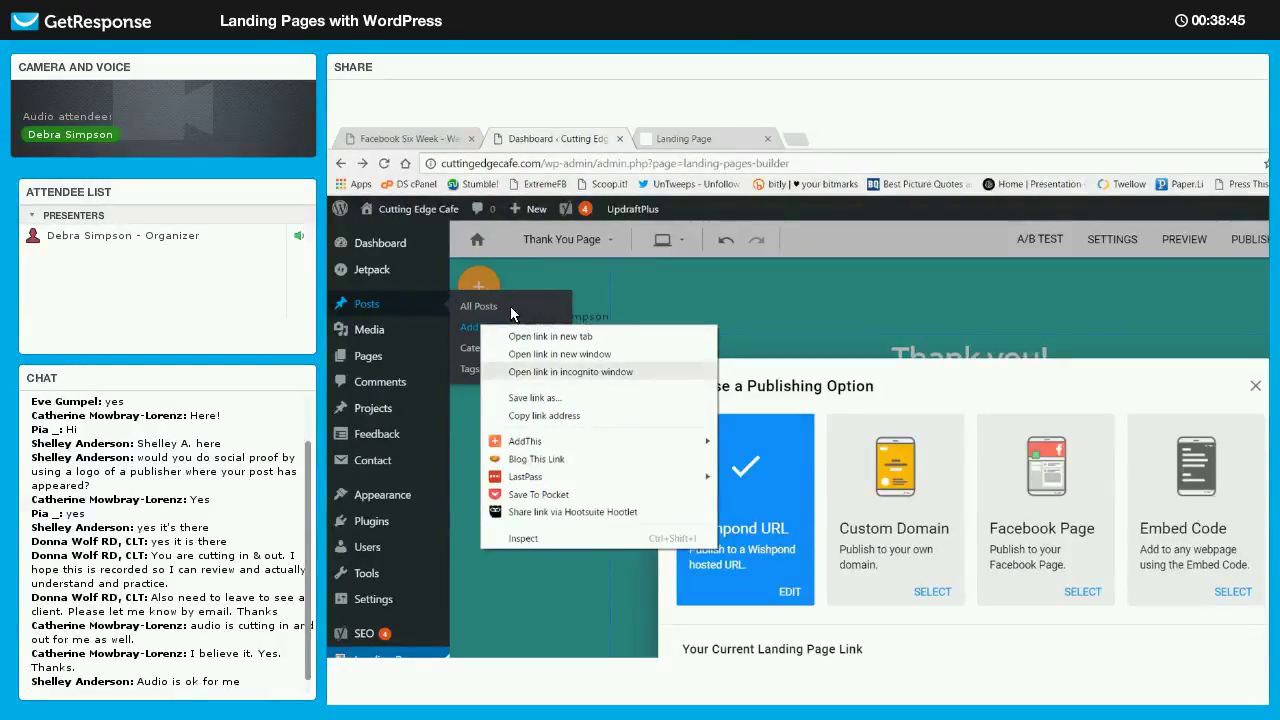
key(Up)
key(Up)
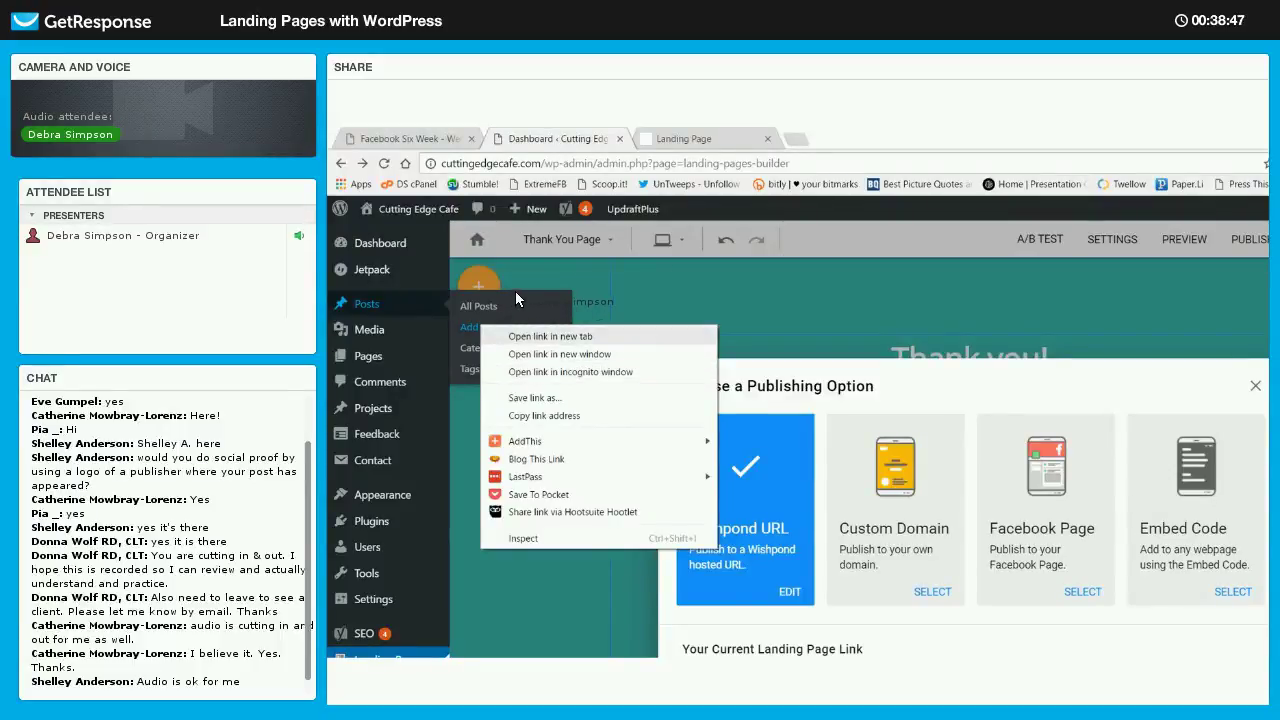
key(Return)
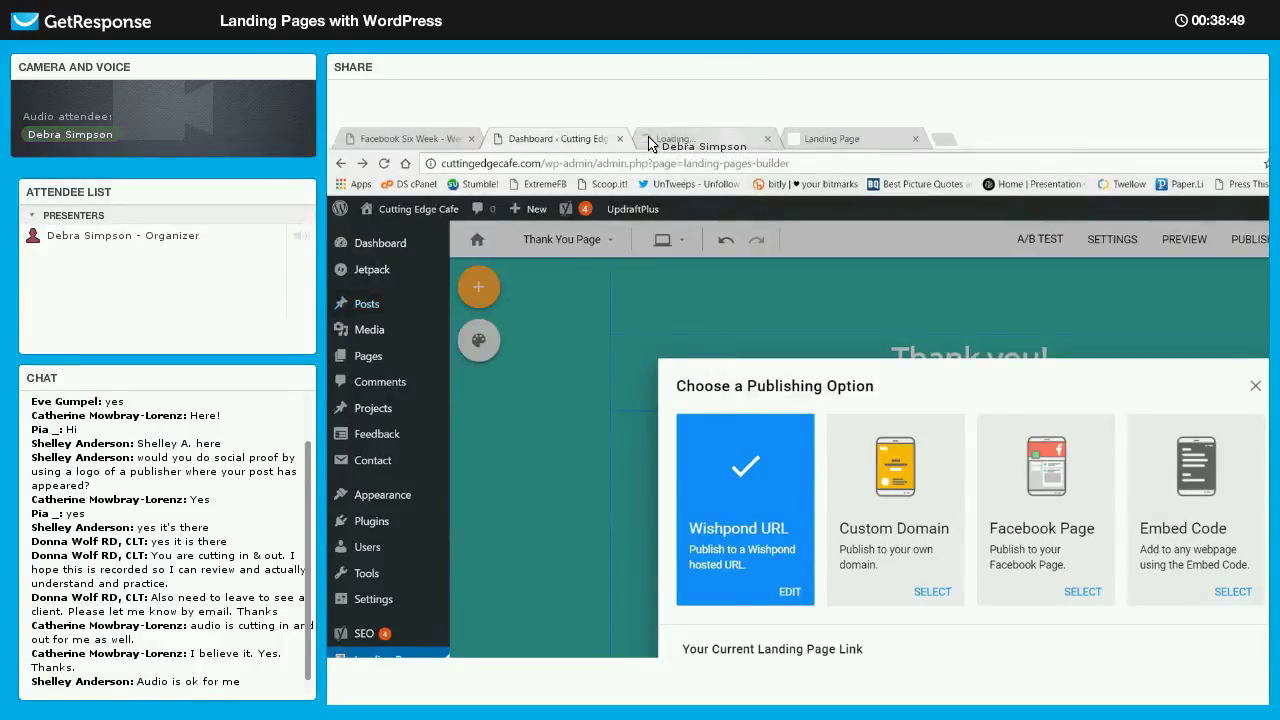
Check the Landing Page tab, then settle on the new Add New Post tab.
click(648, 143)
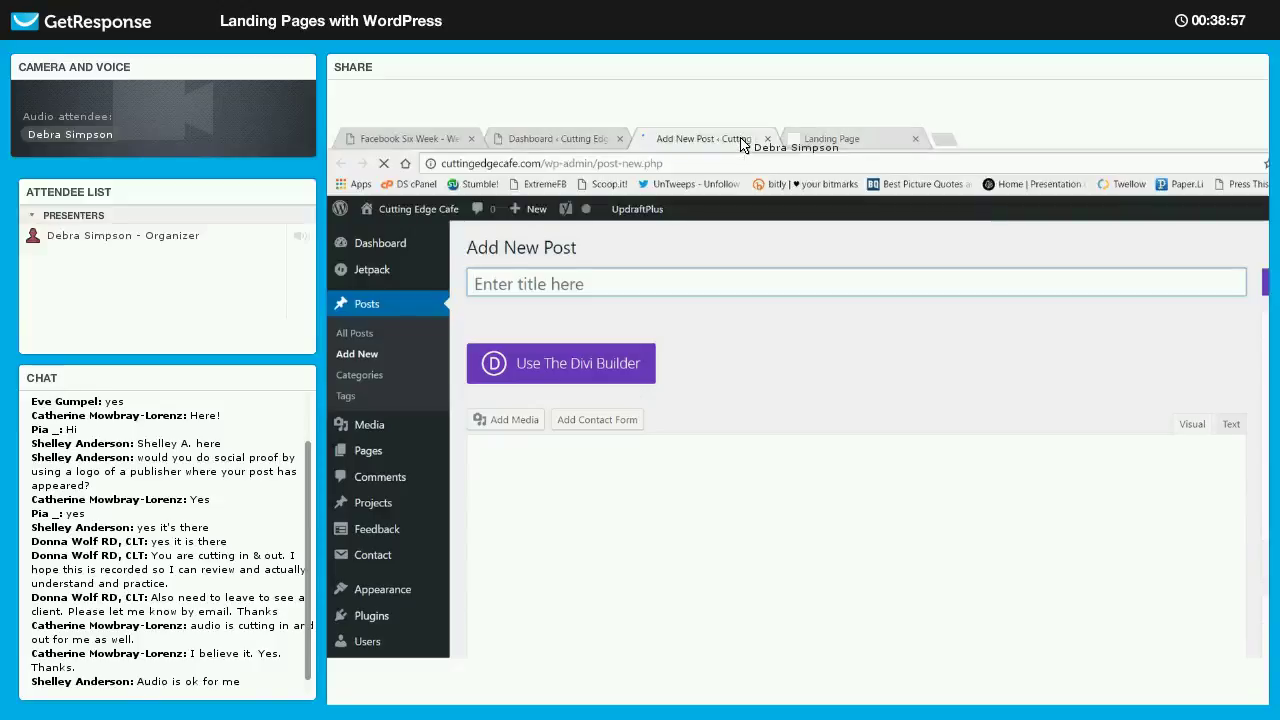
key(ctrl+Tab)
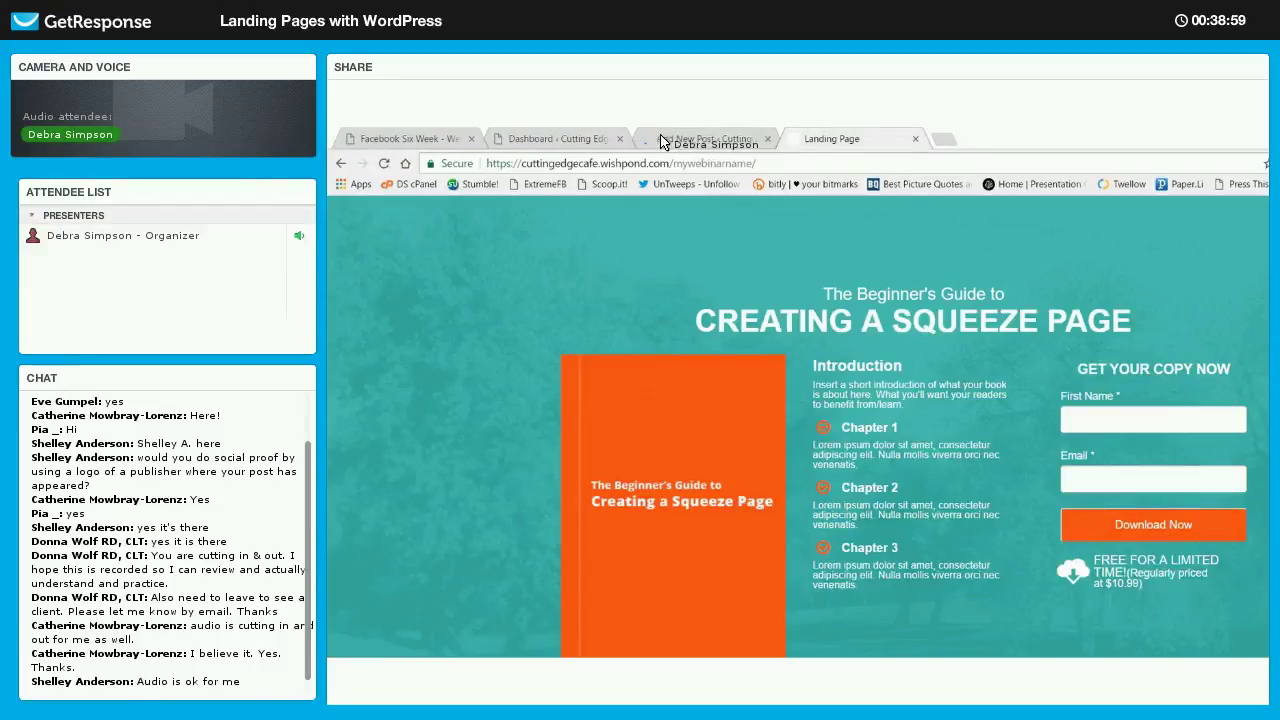
key(ctrl+shift+Tab)
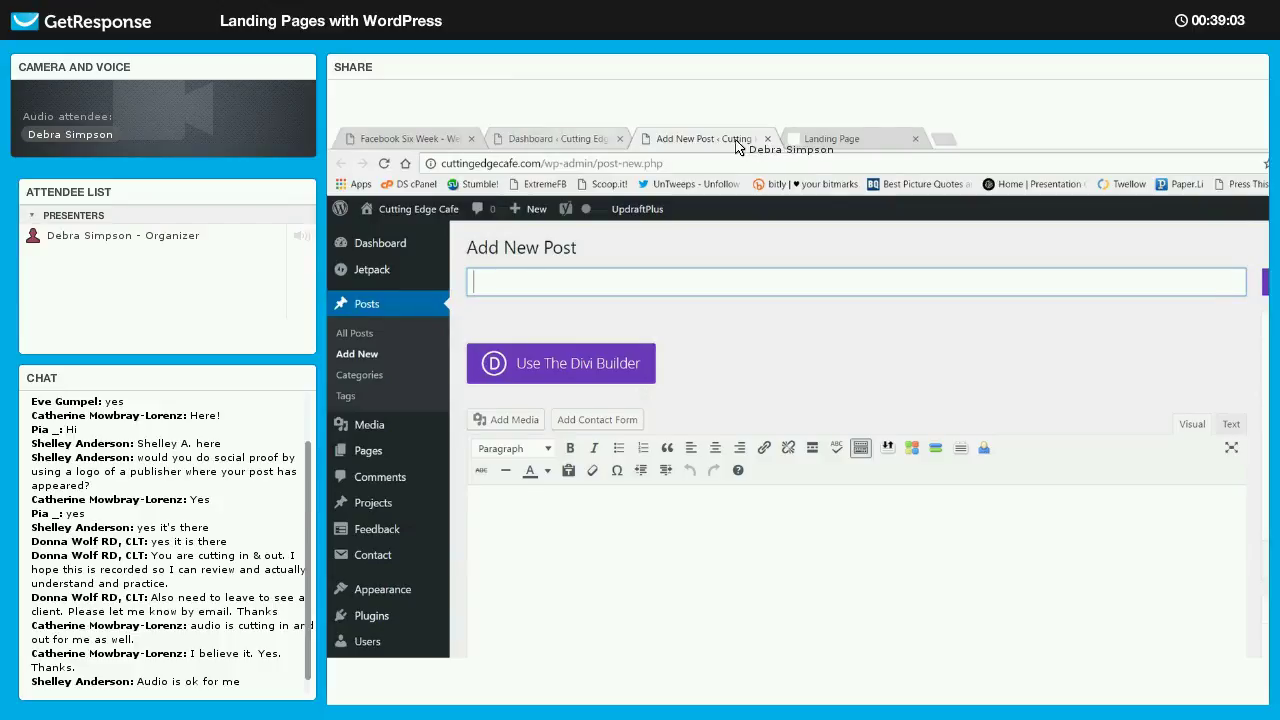
key(ctrl+Tab)
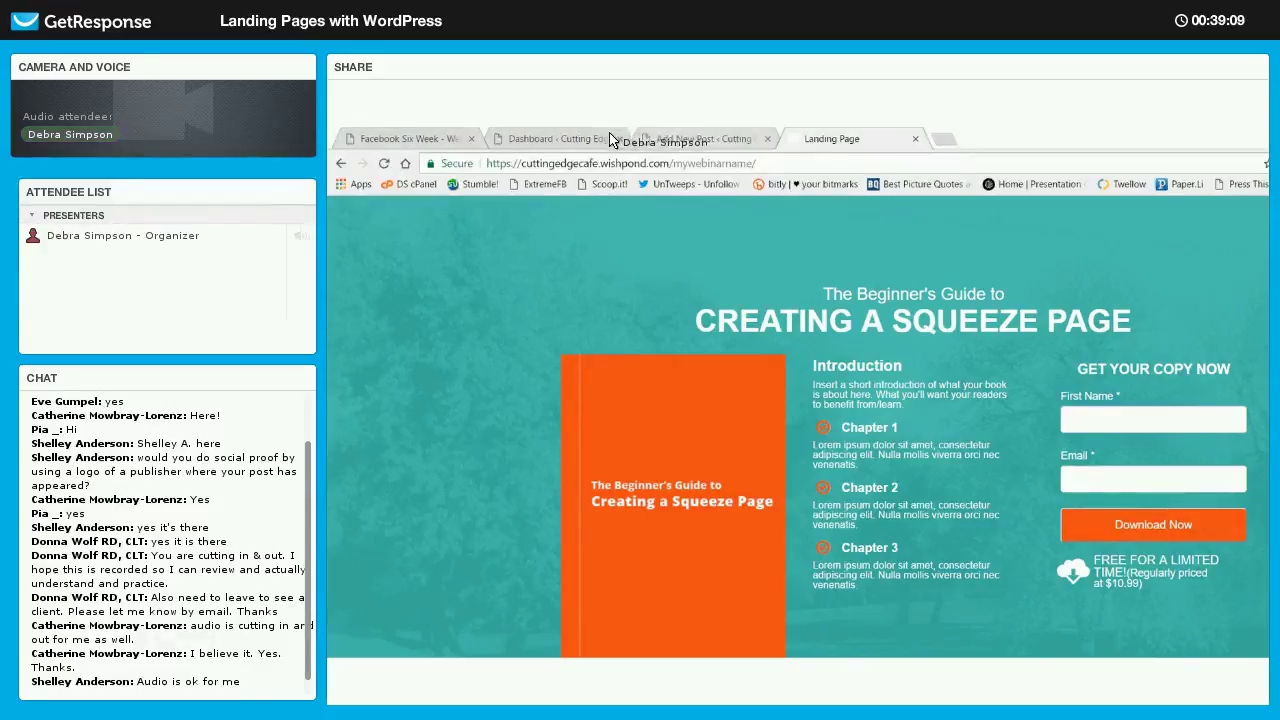
click(645, 139)
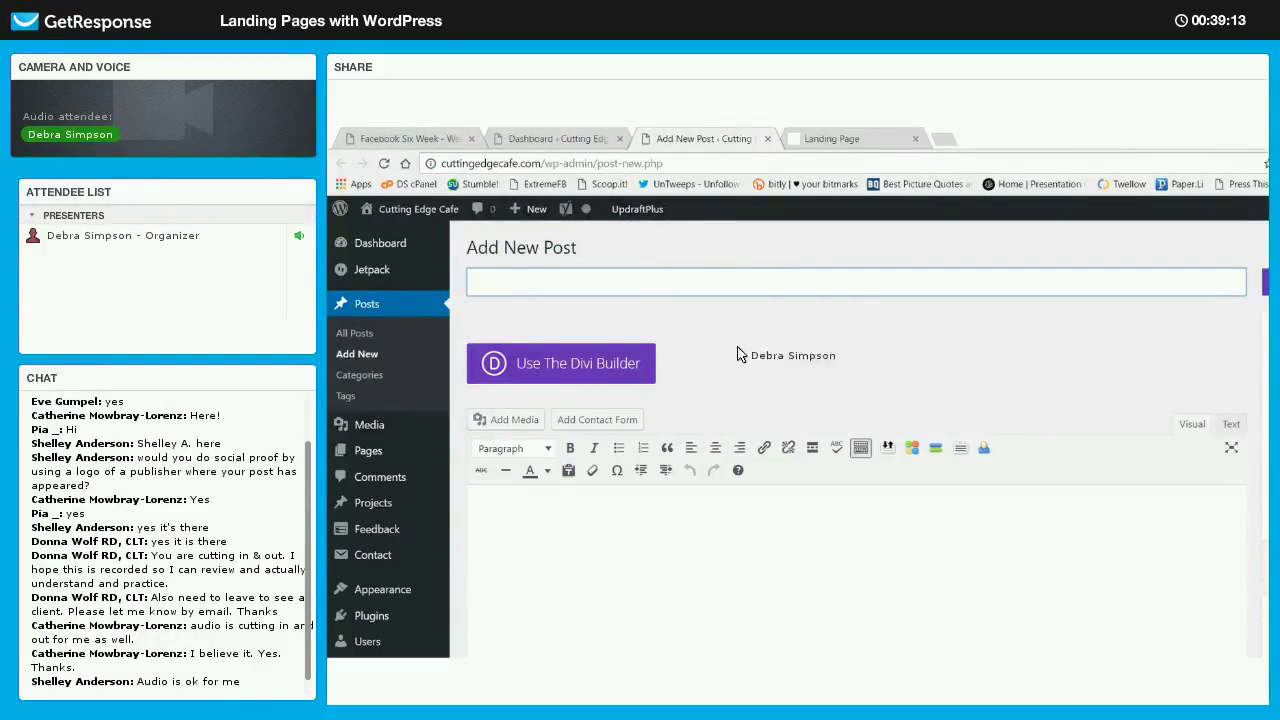
Back in the builder tab, glance at the Facebook Page option, then reopen the publishing choices.
click(503, 144)
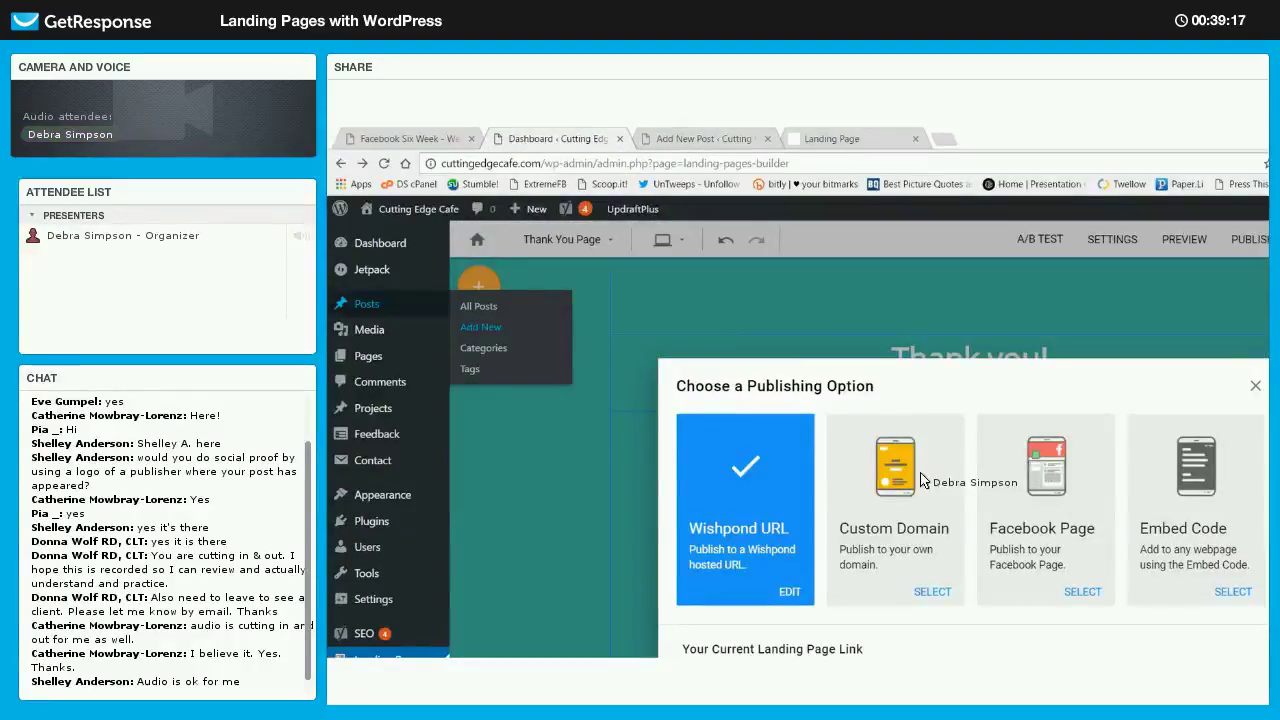
click(1010, 440)
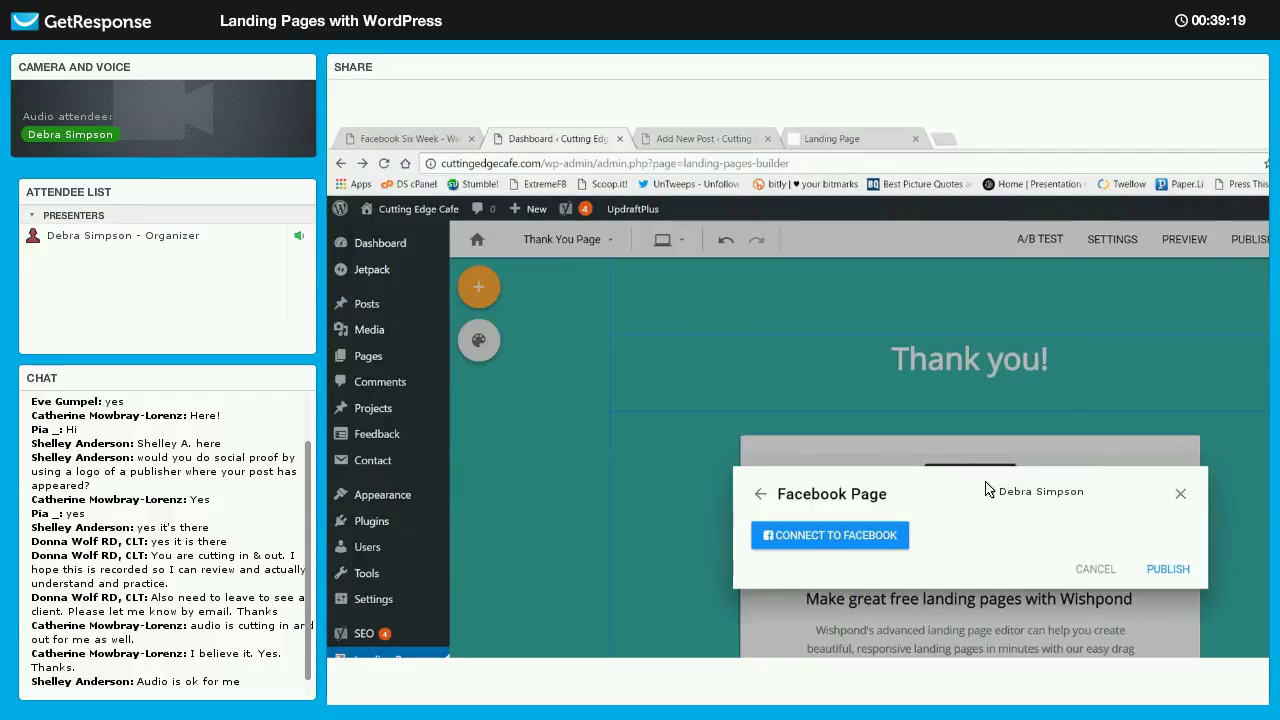
click(1010, 432)
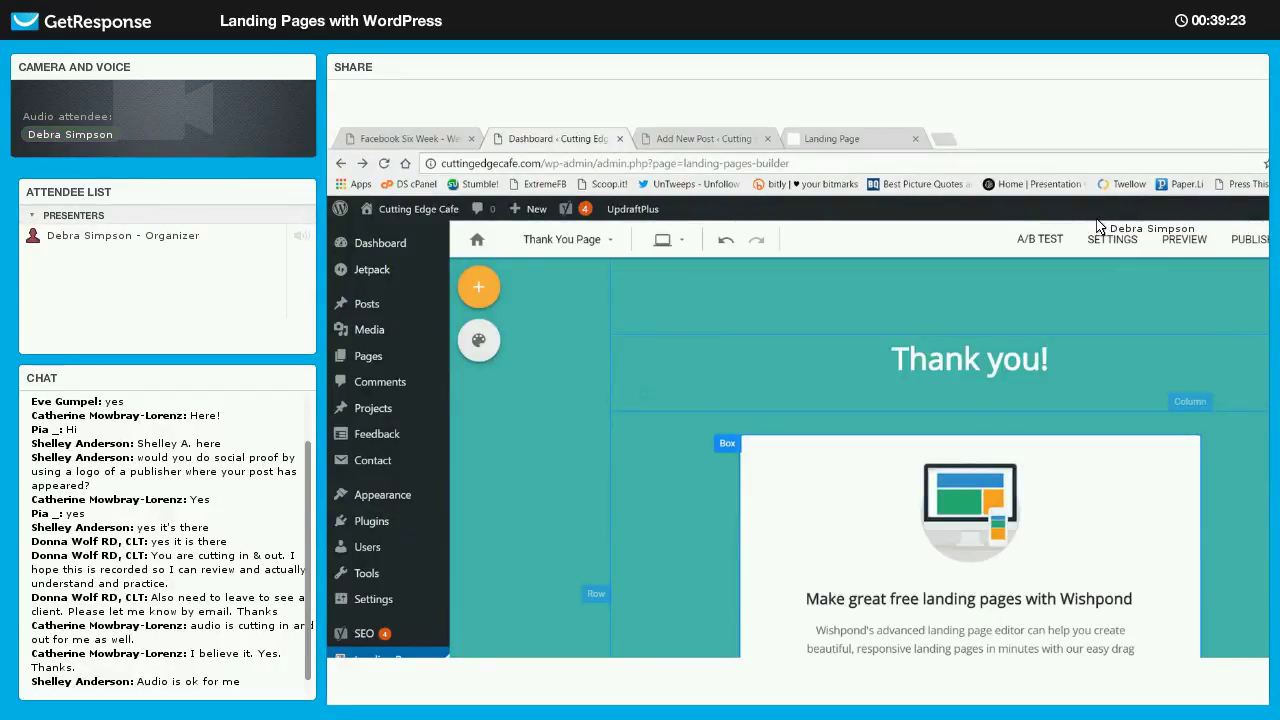
click(1250, 239)
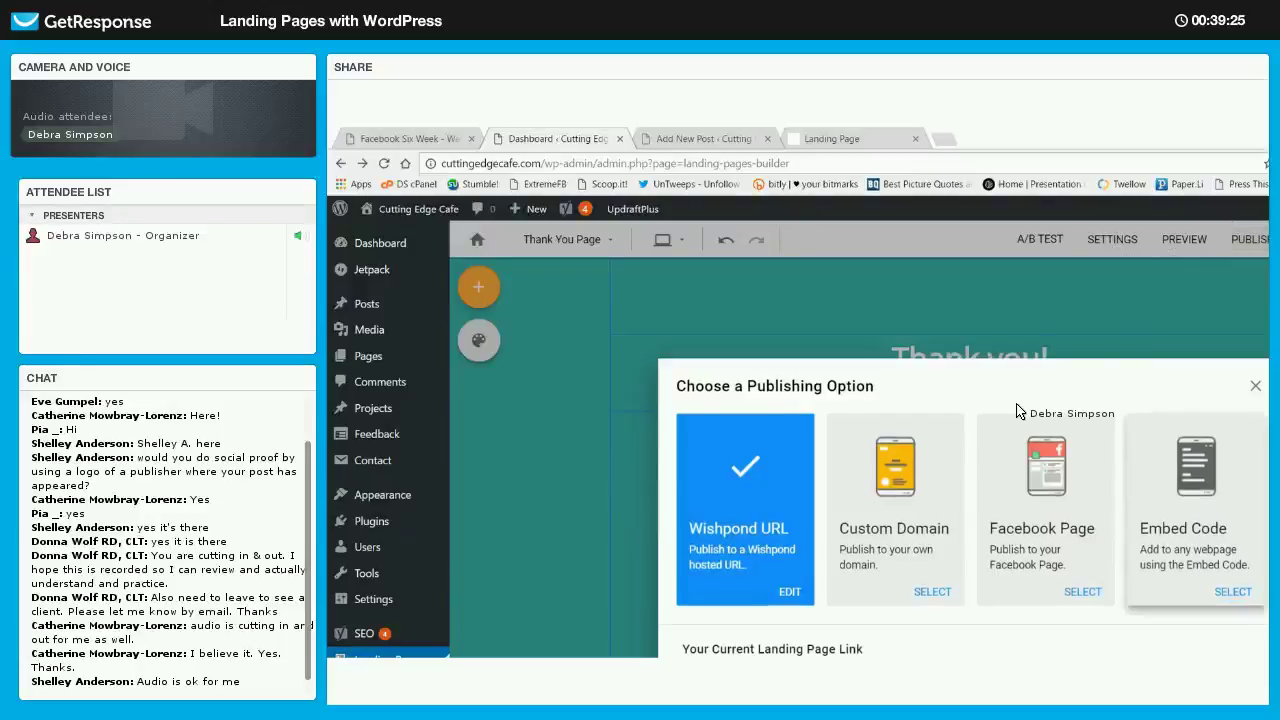
Choose Embed Code publishing and copy the Thank You Page's Wishpond embed code.
click(1190, 465)
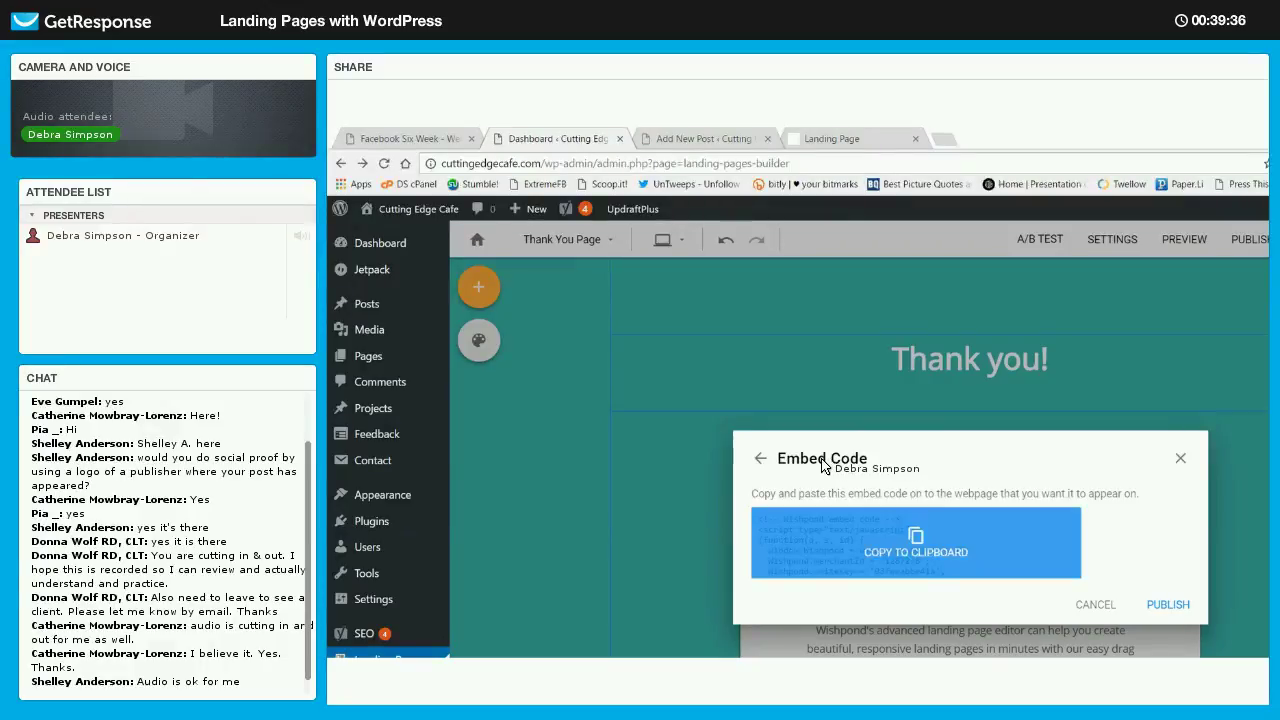
click(916, 545)
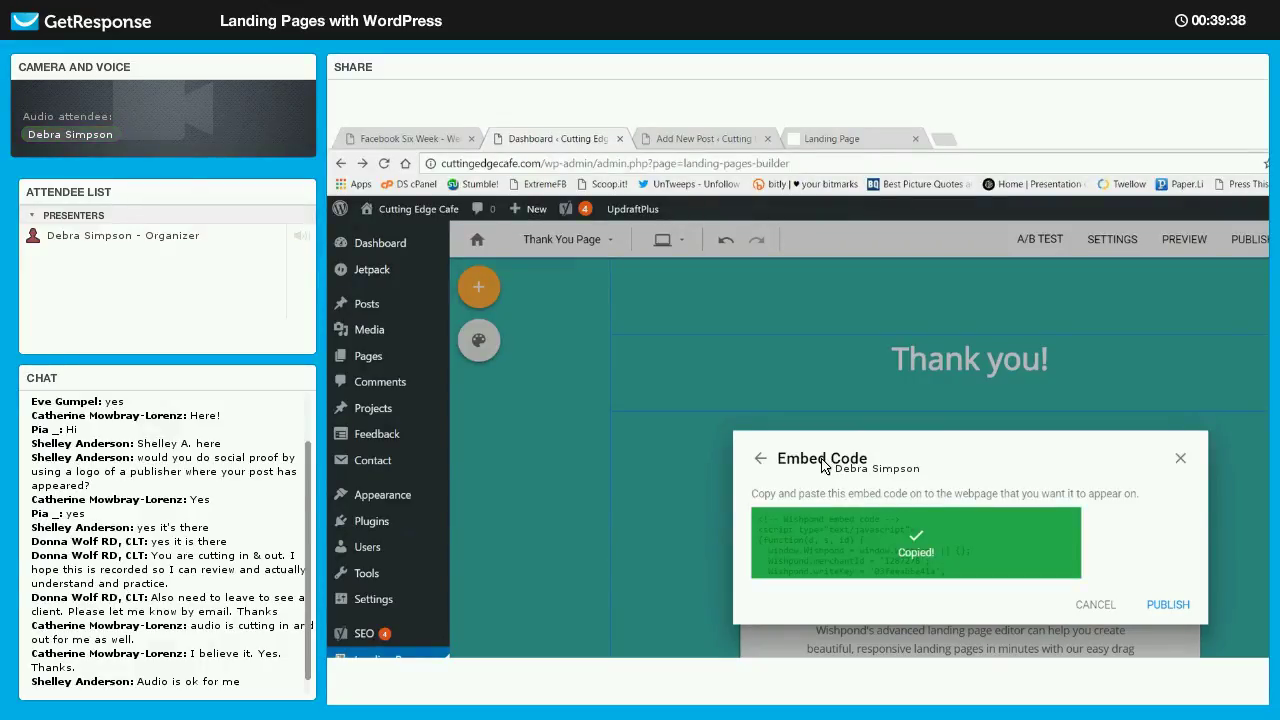
Return to the browser tab with the empty Add New Post editor.
click(636, 143)
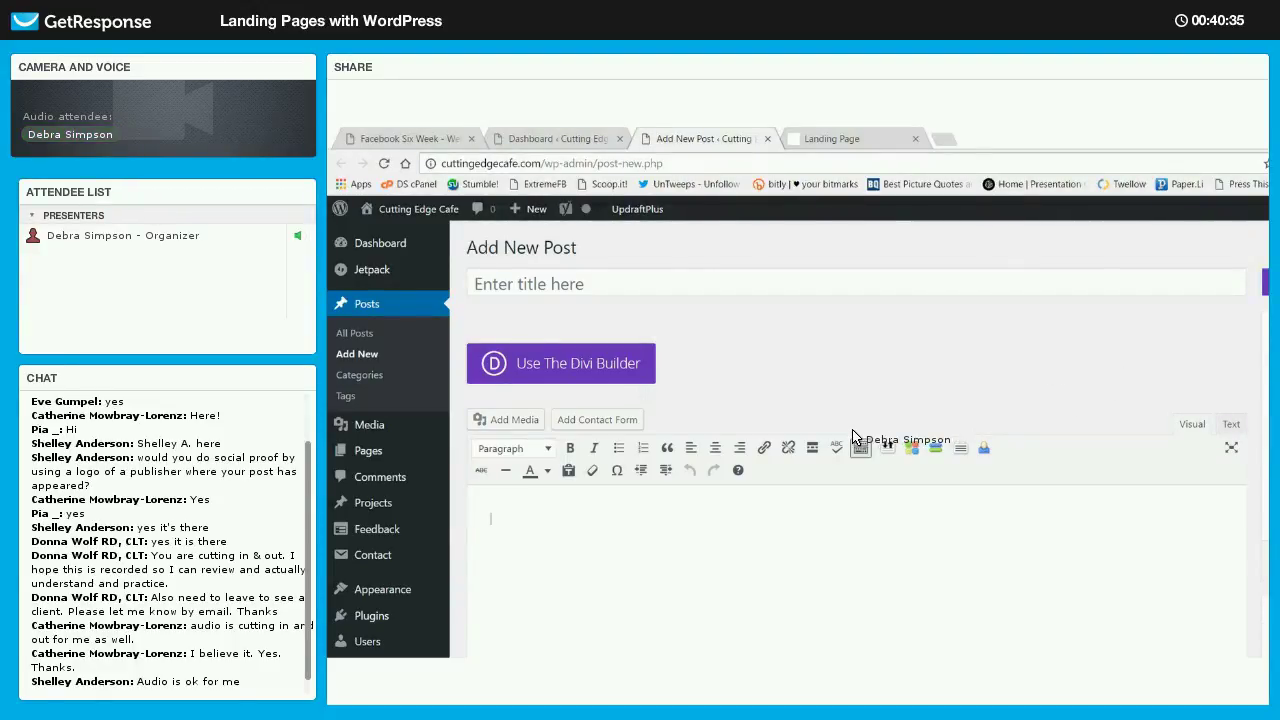
Fill the post body with filler text ending in the placeholder 'PUT CODE HERE'.
text(lskdadklf ;alksdjldskj ;alsdkjfl;aksdfj )
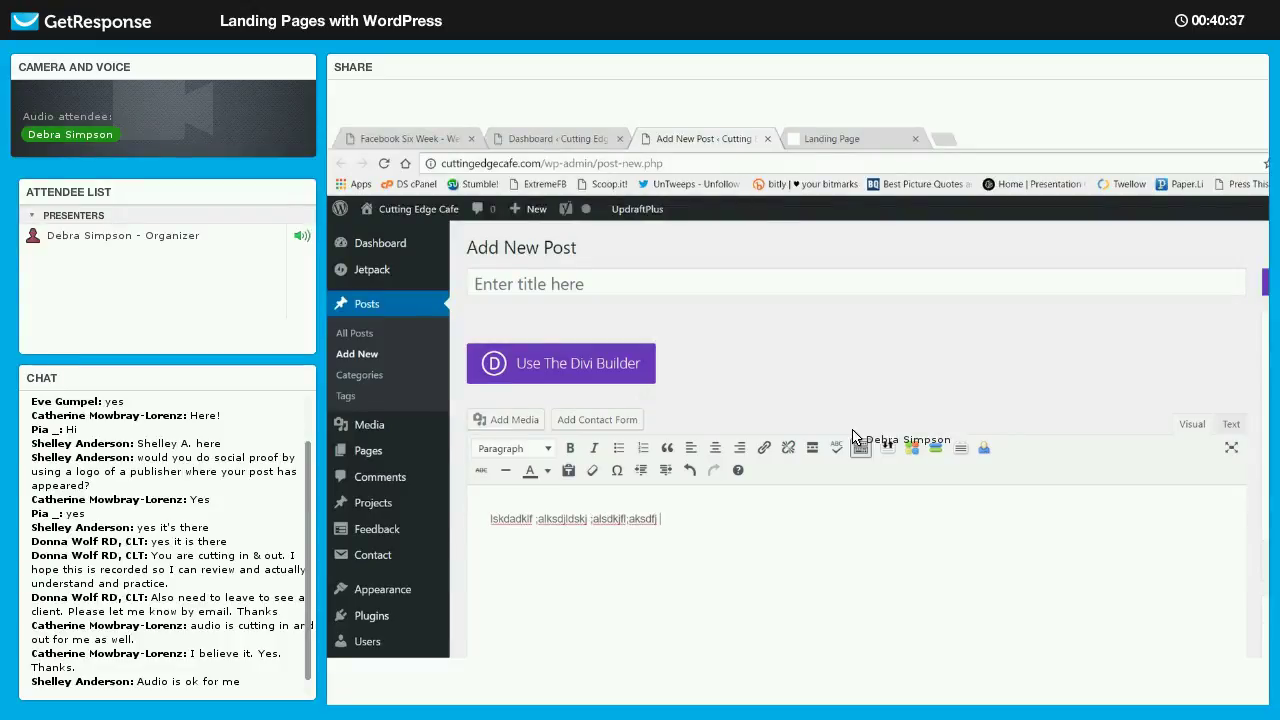
text(;aslkdjf;lsadf ja;lskdf;lasdjf ;laskdjf ;aldskf jlsadkjf 'laksdj f;laskdjf )
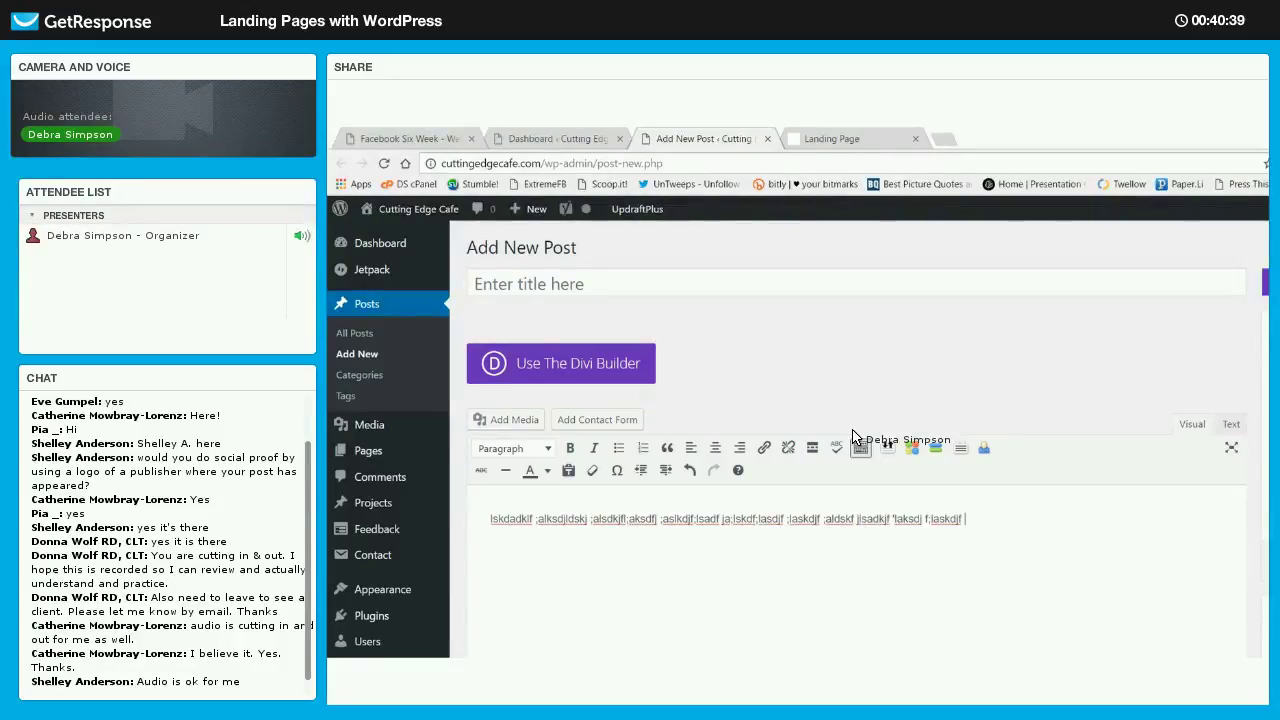
text(;lsadkjf sa;dkfj ;alsdkfj ;lasdkjf ;askdfj a;slkdfj )
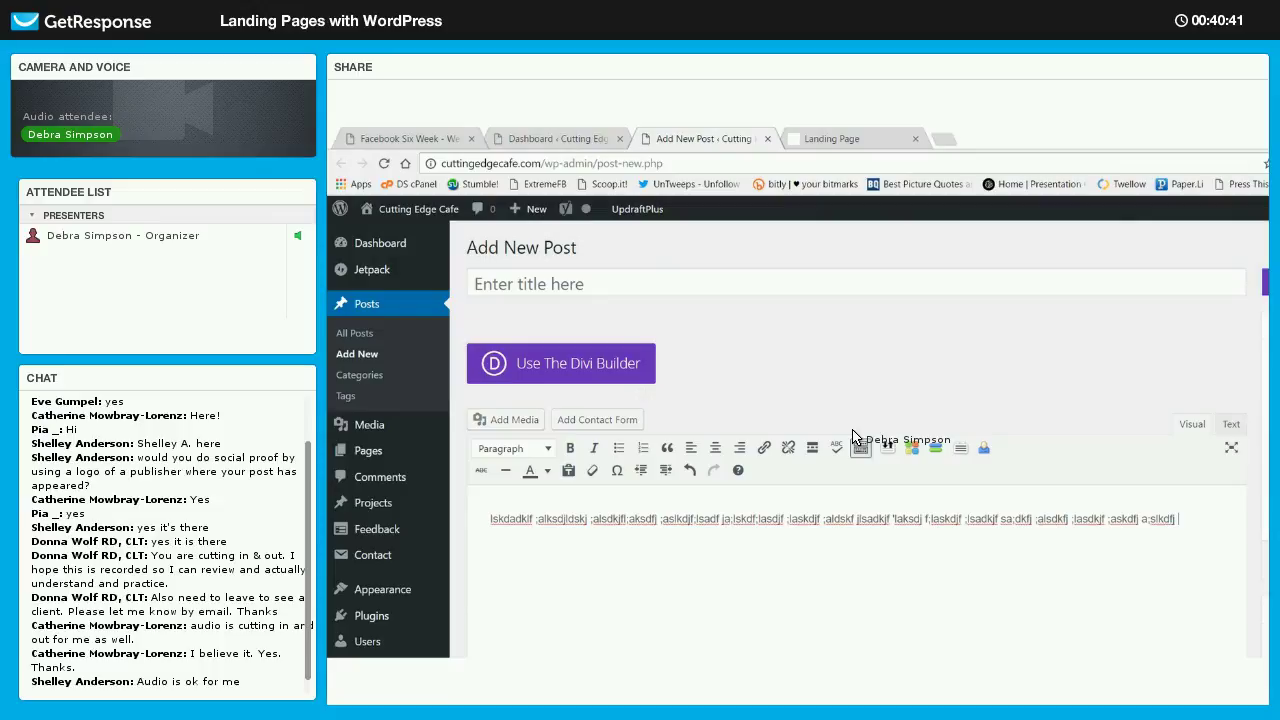
text(a;lsdkjf ;alsdkjf ;lasd f;laskdjf ;laskdj f;laskdj f;lasdj f;lasdj f)
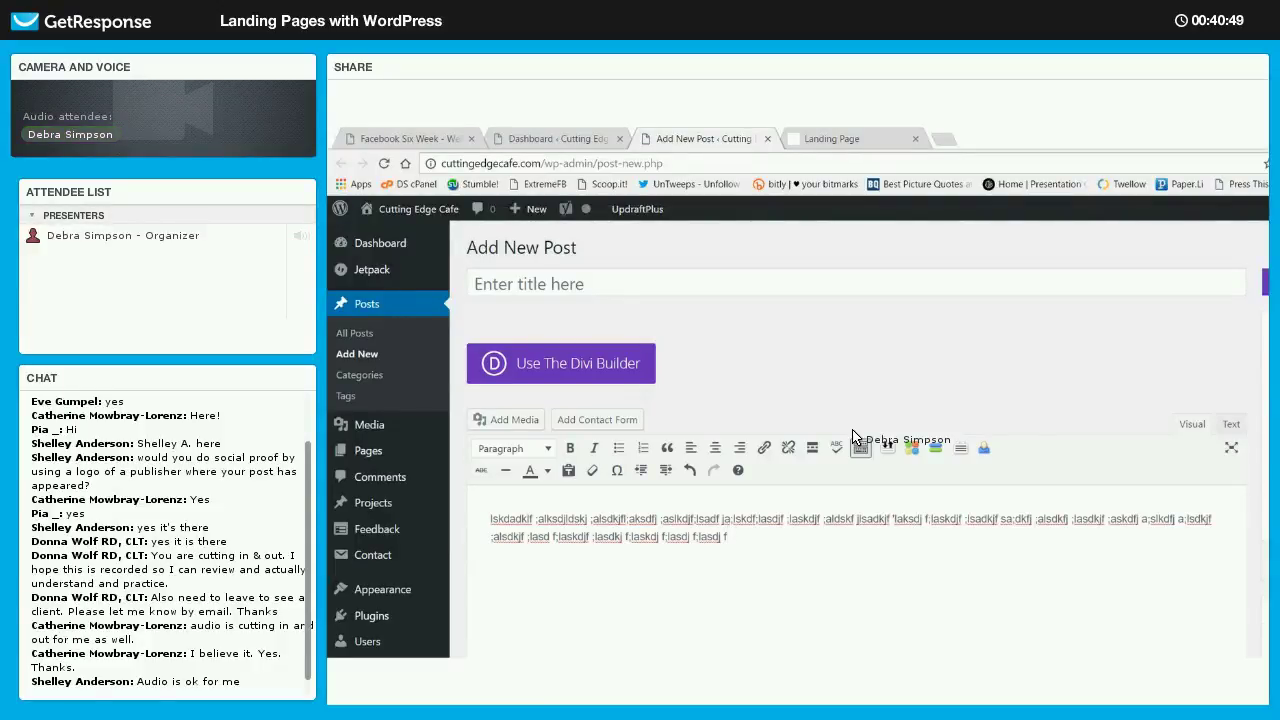
text(PUT CODE HERE)
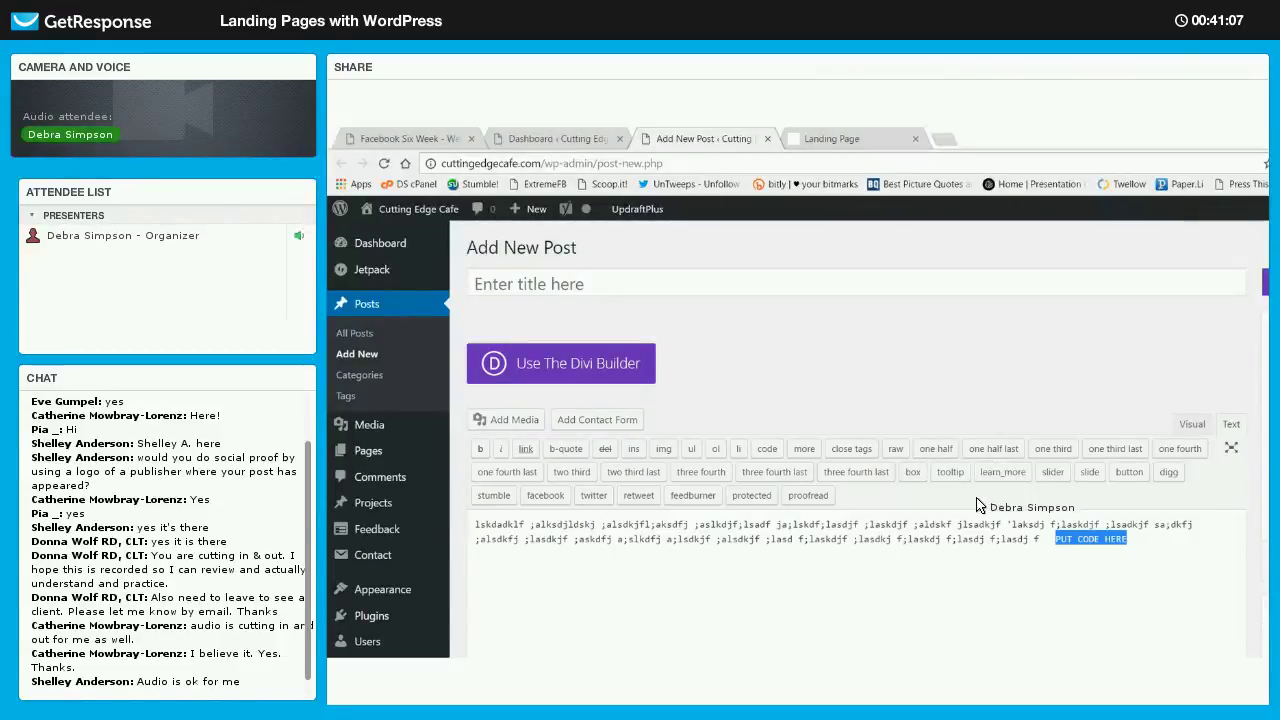
Replace 'PUT CODE HERE' with the Wishpond embed script and view the post in Visual mode.
key(ctrl+v)
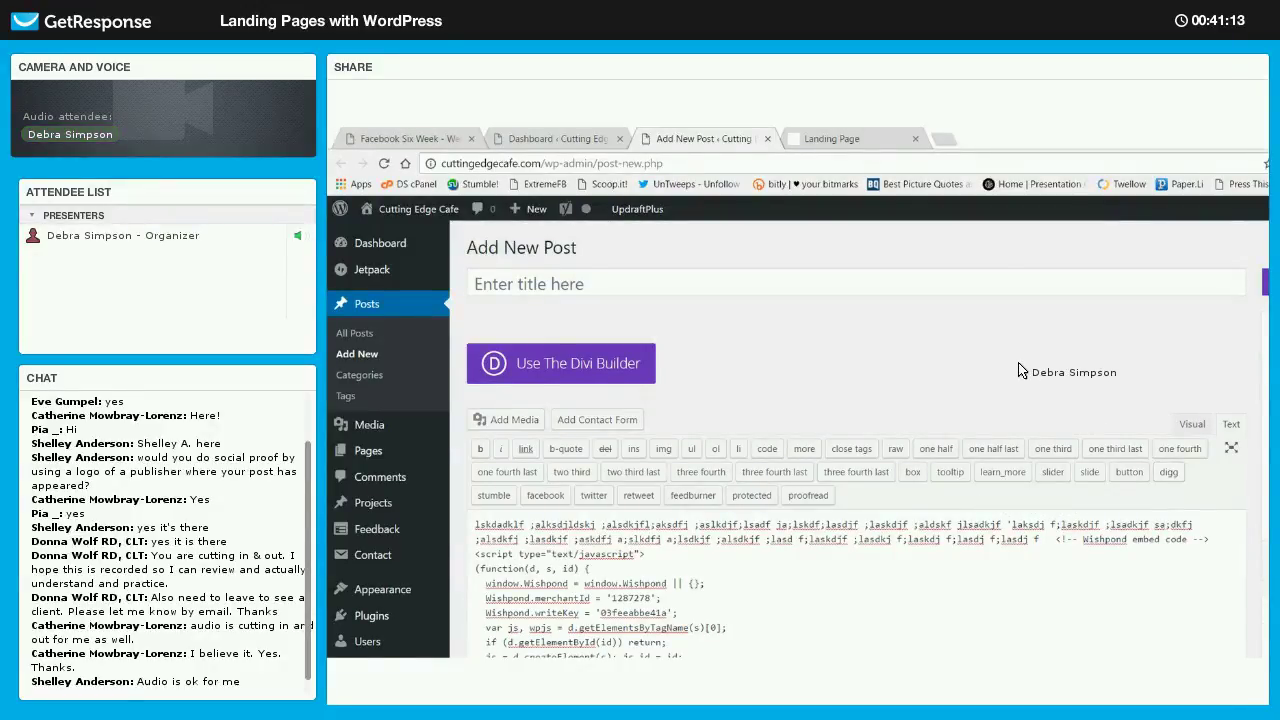
click(1192, 424)
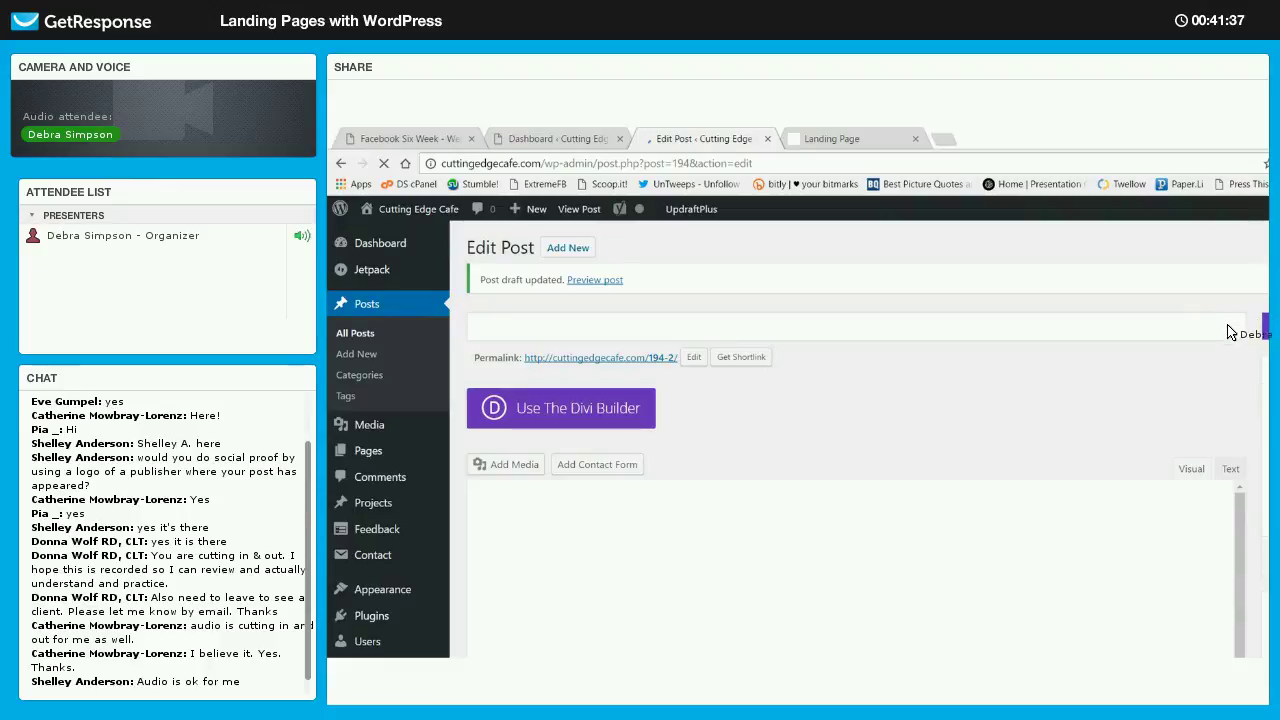
click(1221, 326)
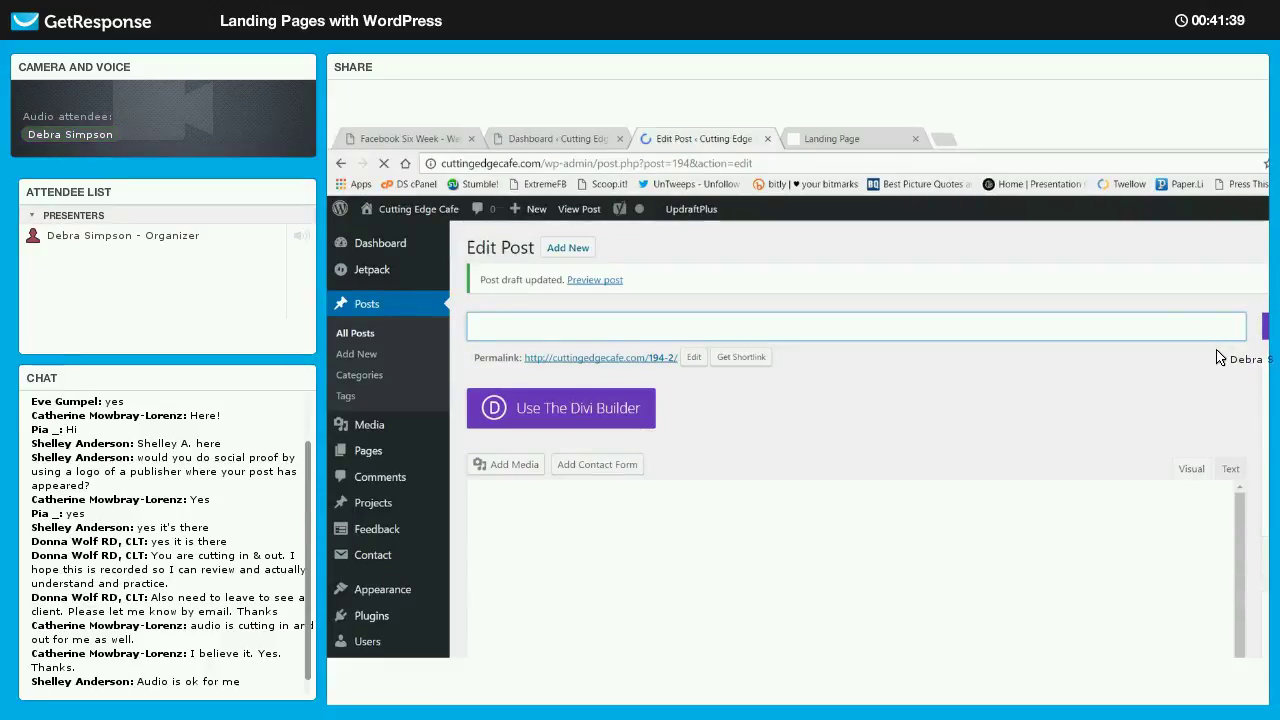
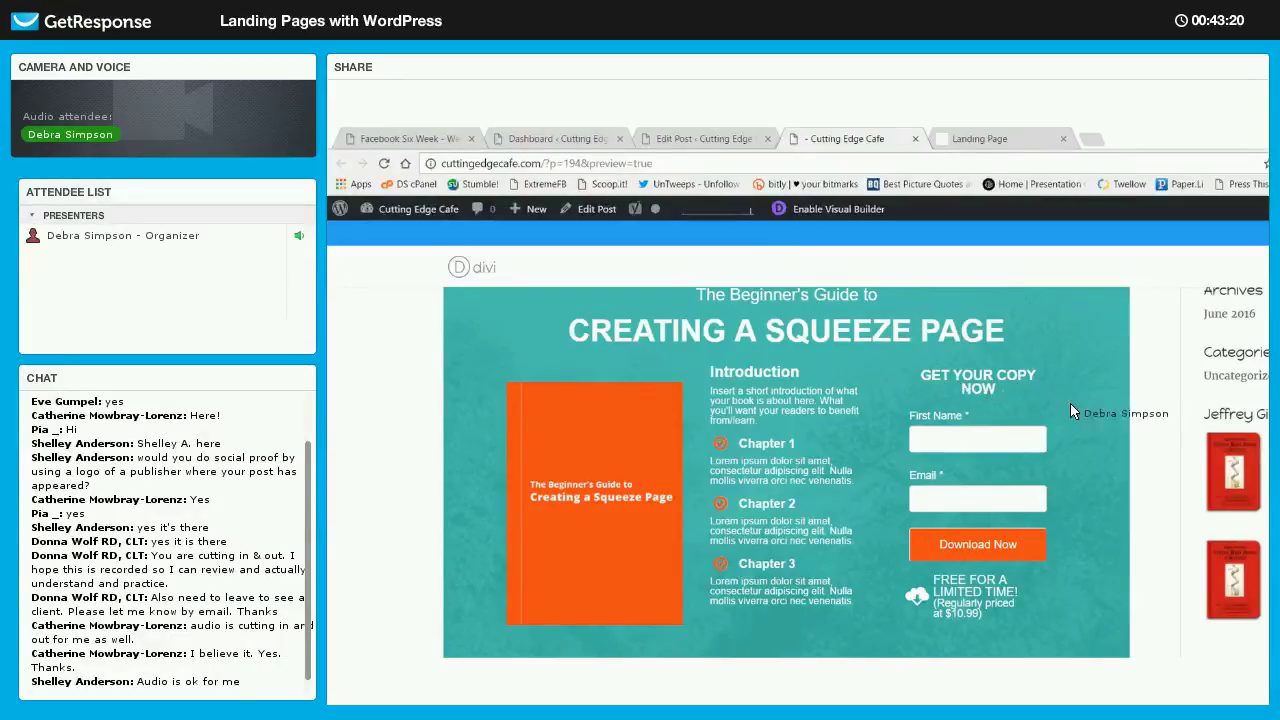
Switch from the WordPress post editor back to the Wishpond landing page builder in the dashboard.
scroll(1097, 415, up, 1)
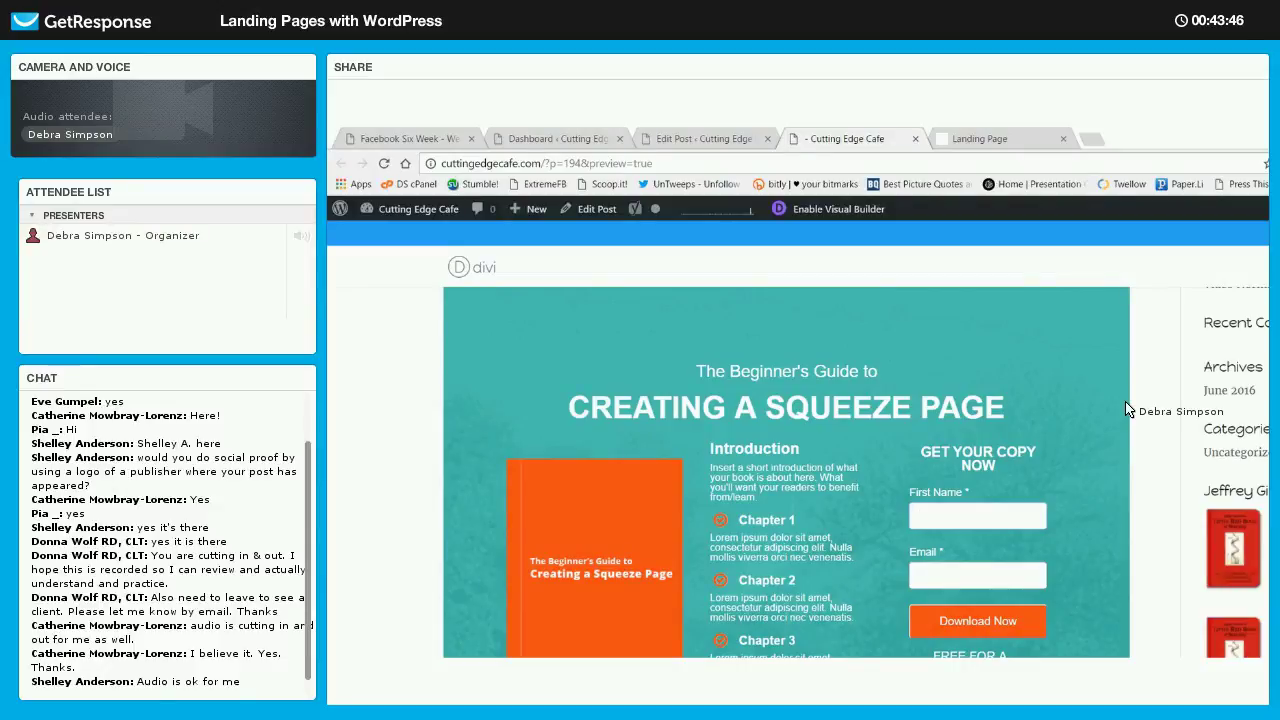
scroll(1127, 410, up, 2)
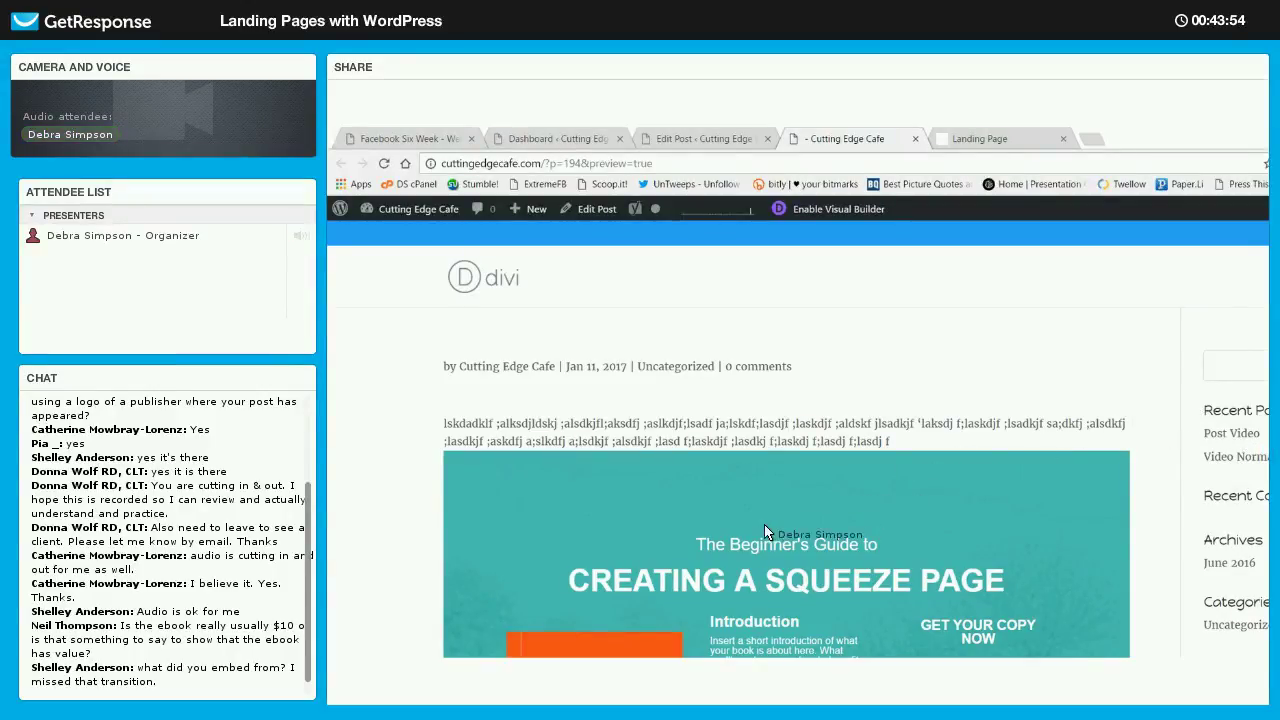
scroll(600, 565, down, 3)
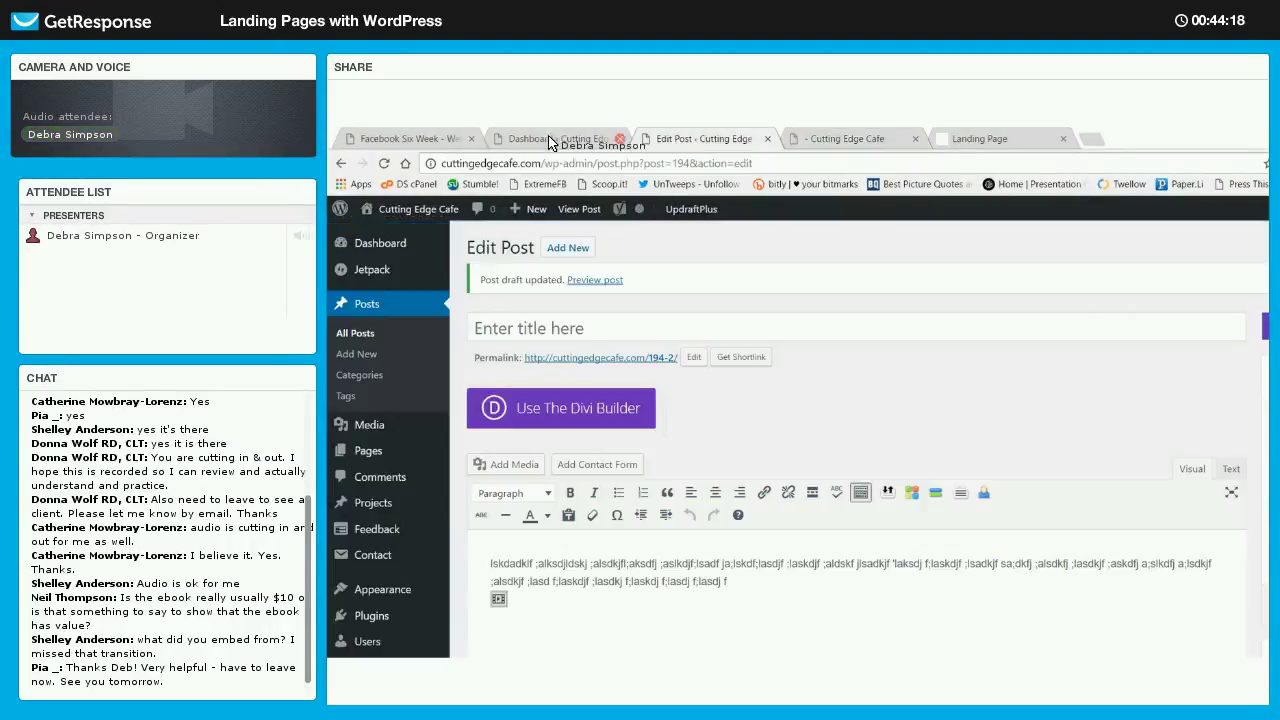
click(695, 139)
click(505, 143)
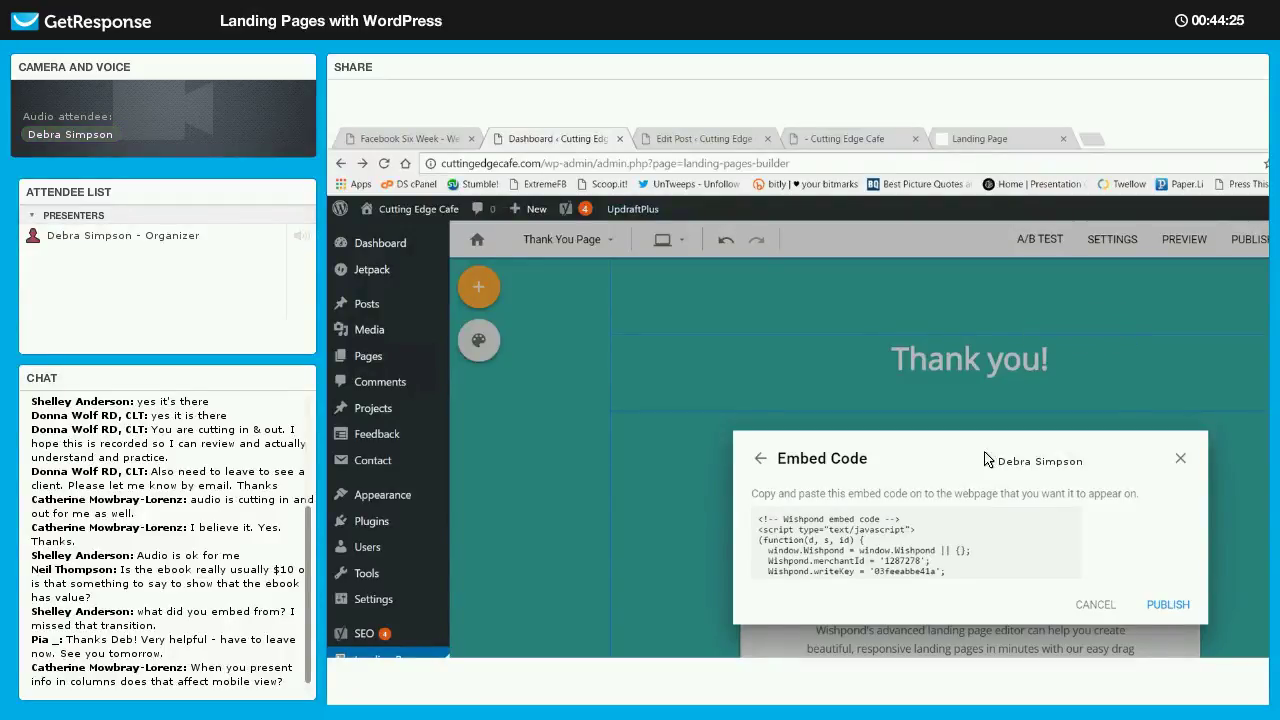
Dismiss the Embed Code dialog, then review and close the PUBLISH options.
key(Escape)
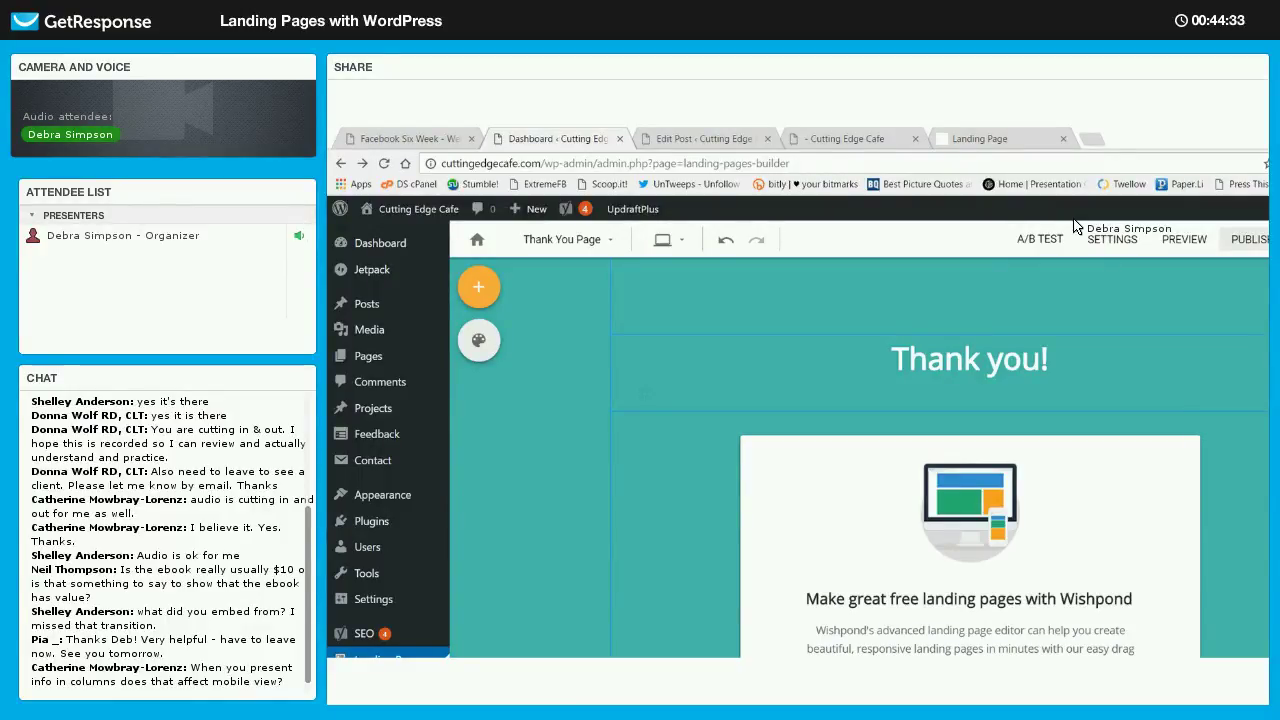
click(1249, 239)
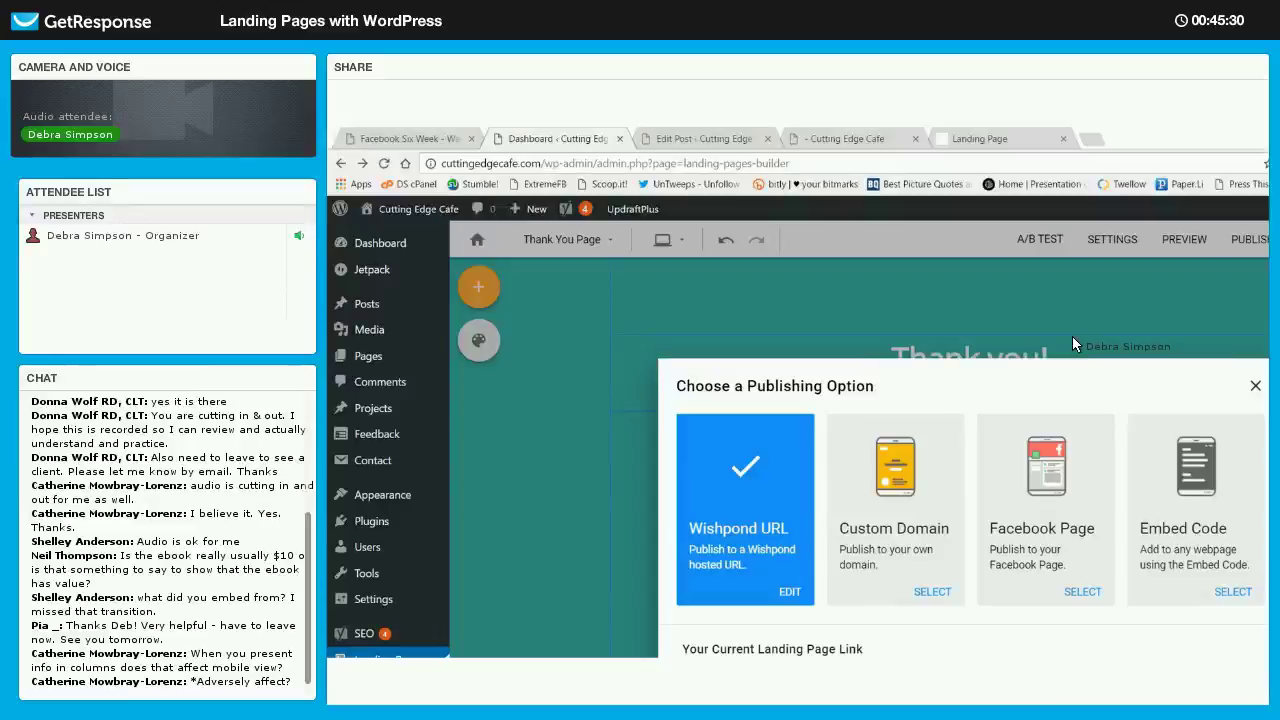
click(1255, 385)
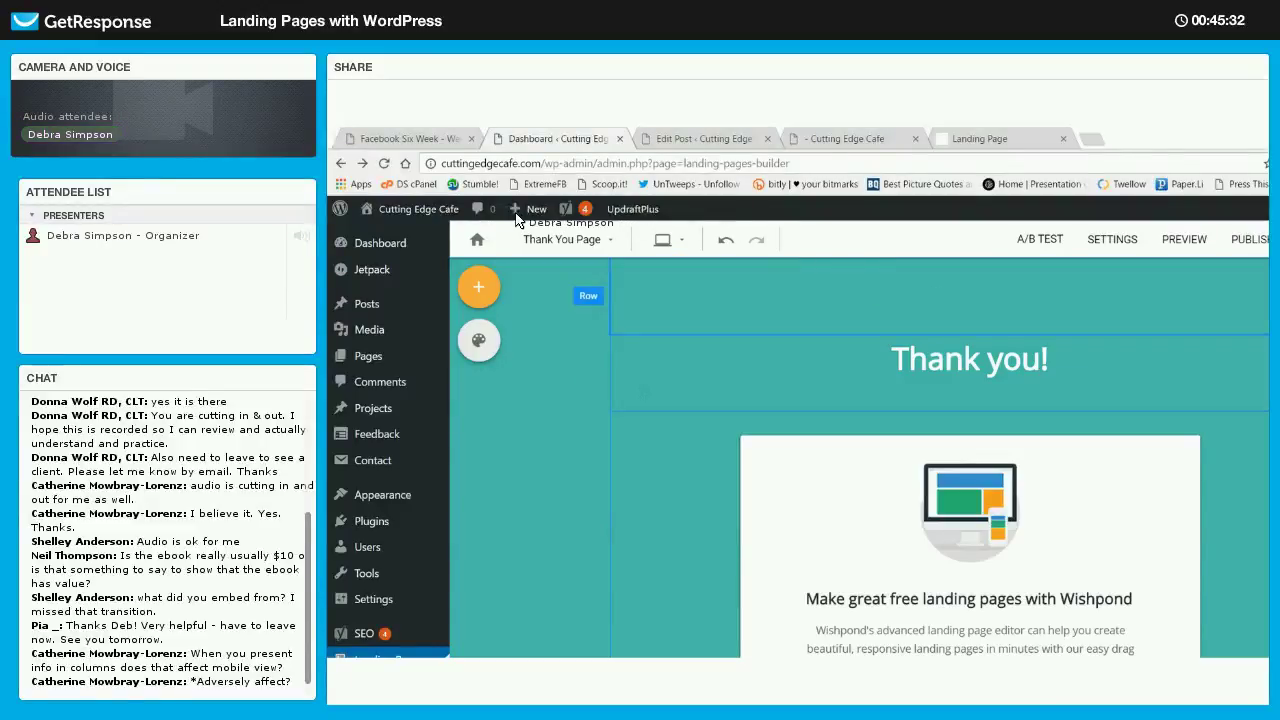
Switch the builder from the Thank You page to the Main Page and show the device view choices.
click(562, 239)
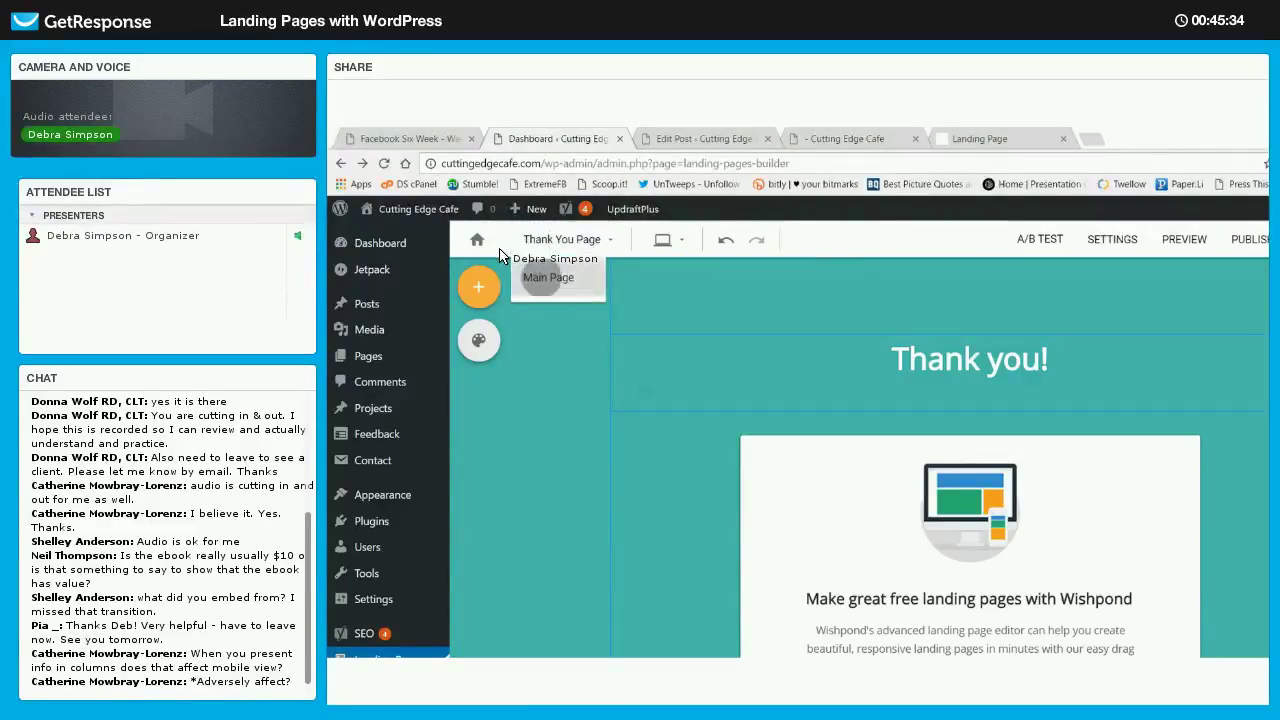
click(548, 277)
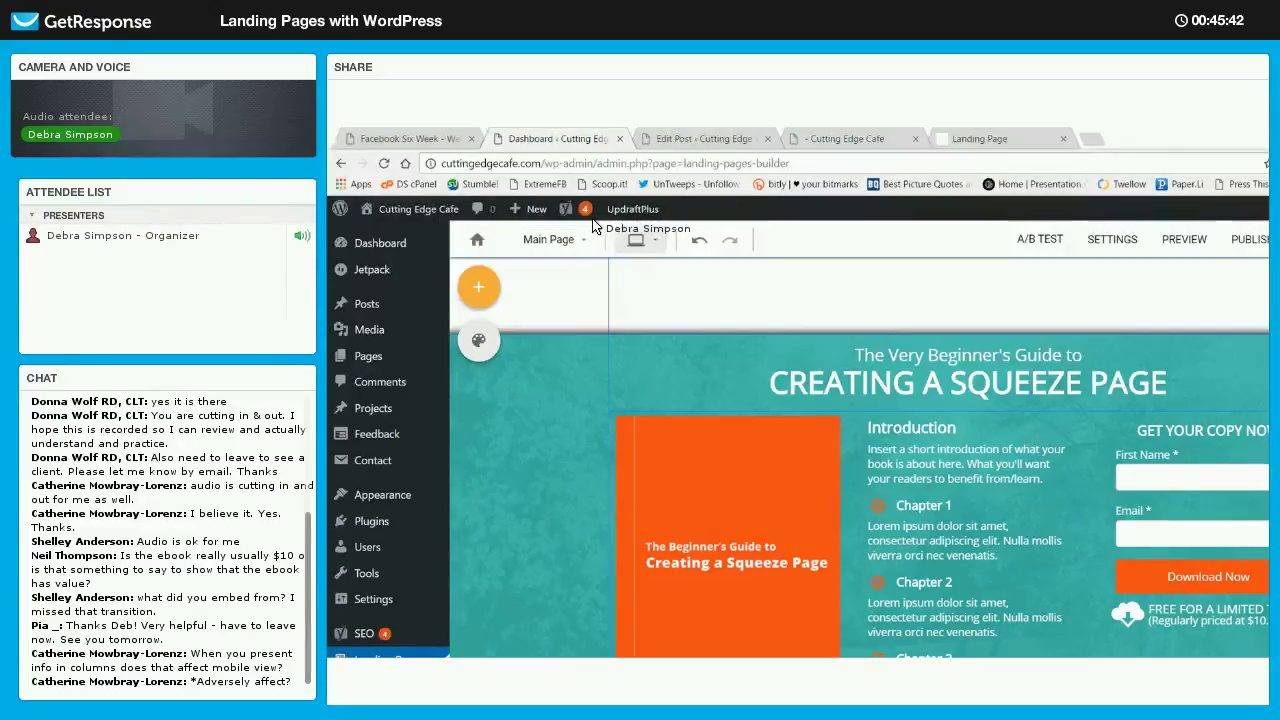
click(641, 240)
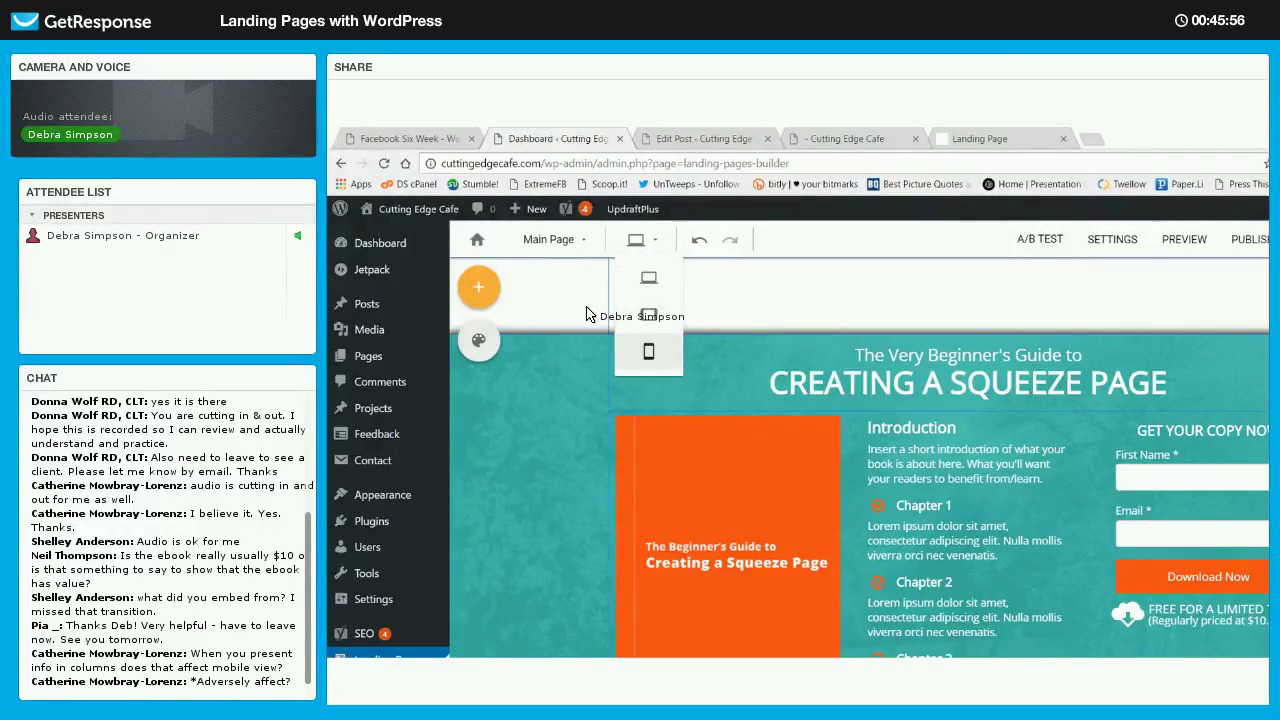
click(648, 351)
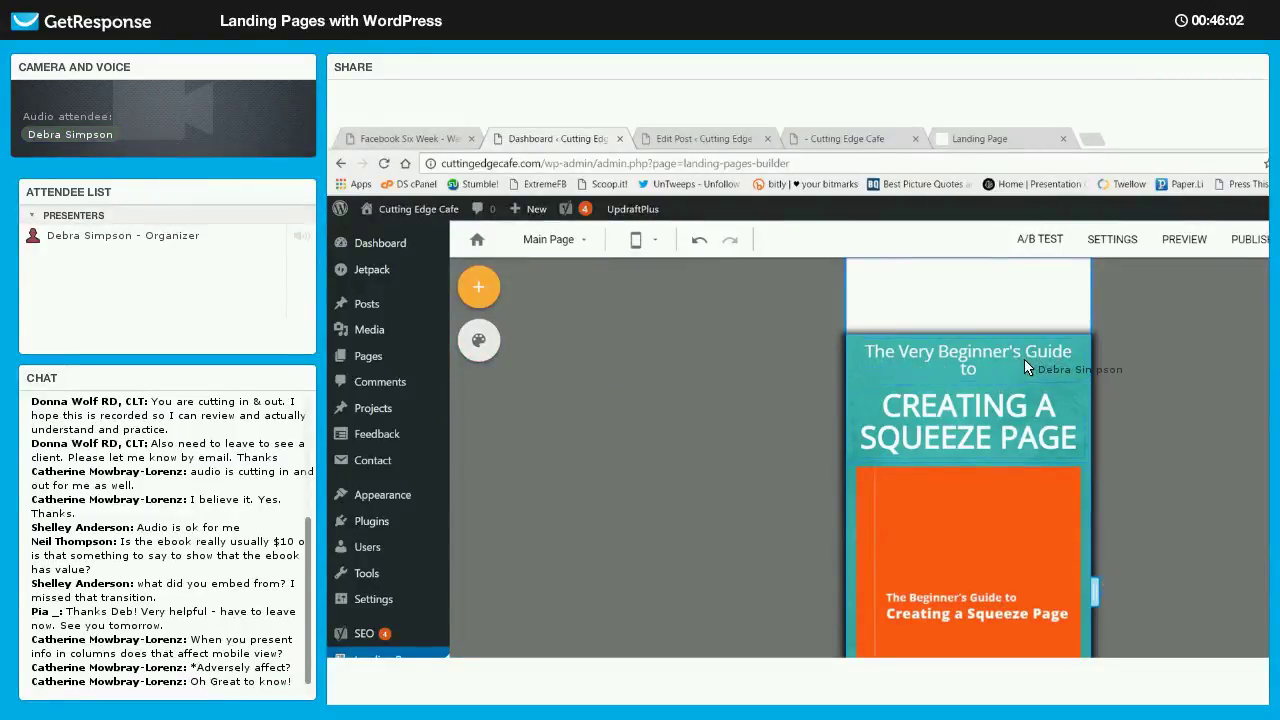
scroll(1020, 360, down, 3)
scroll(1024, 362, down, 2)
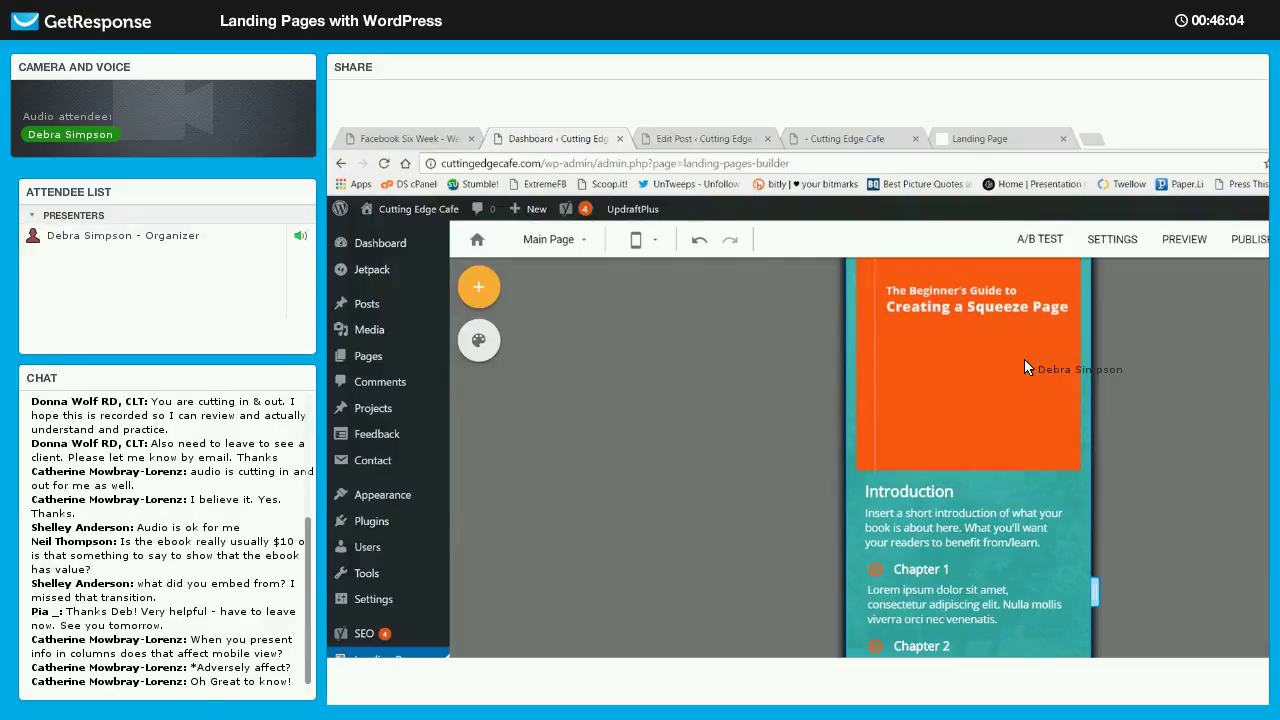
scroll(1024, 362, down, 1)
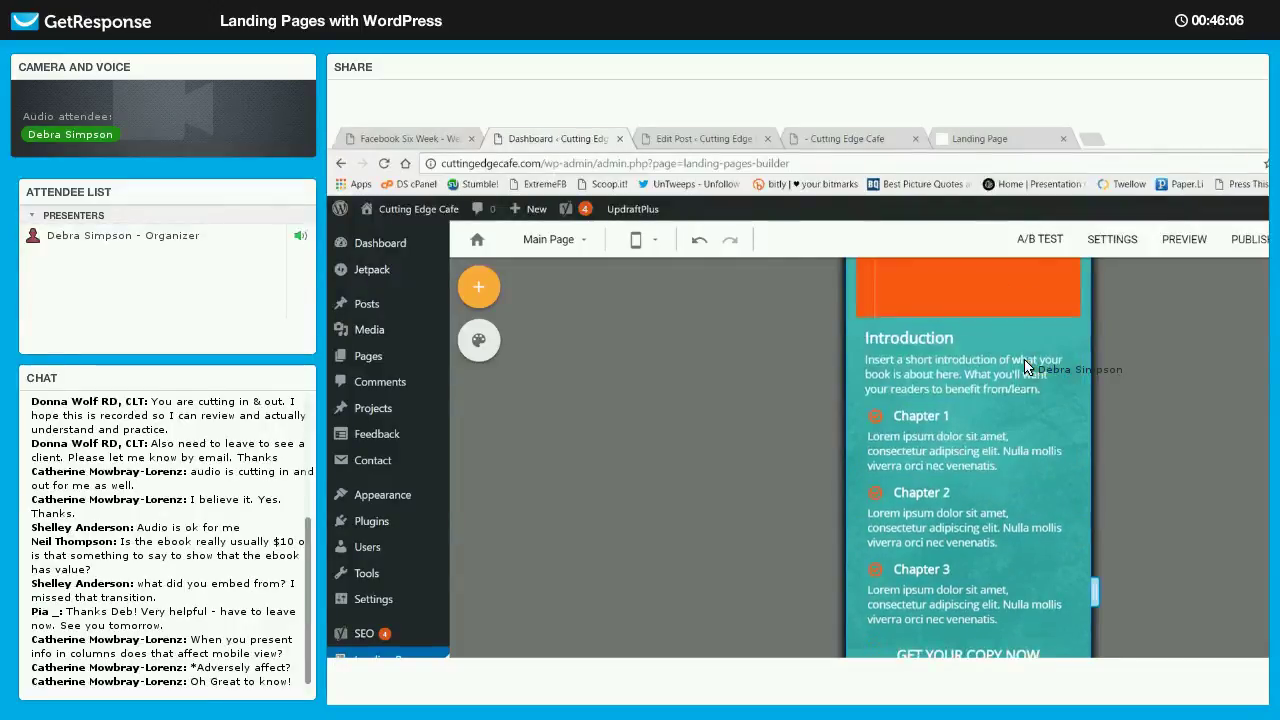
scroll(1025, 366, down, 2)
scroll(1024, 366, down, 3)
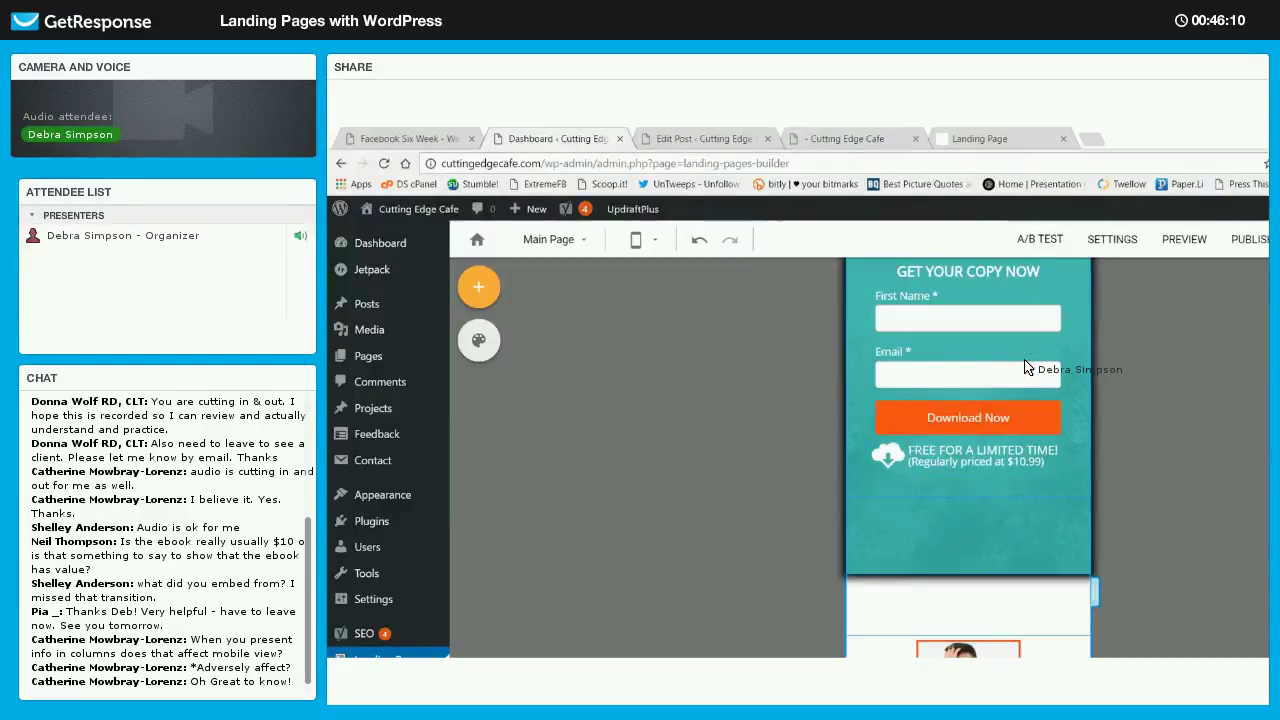
scroll(1025, 367, up, 4)
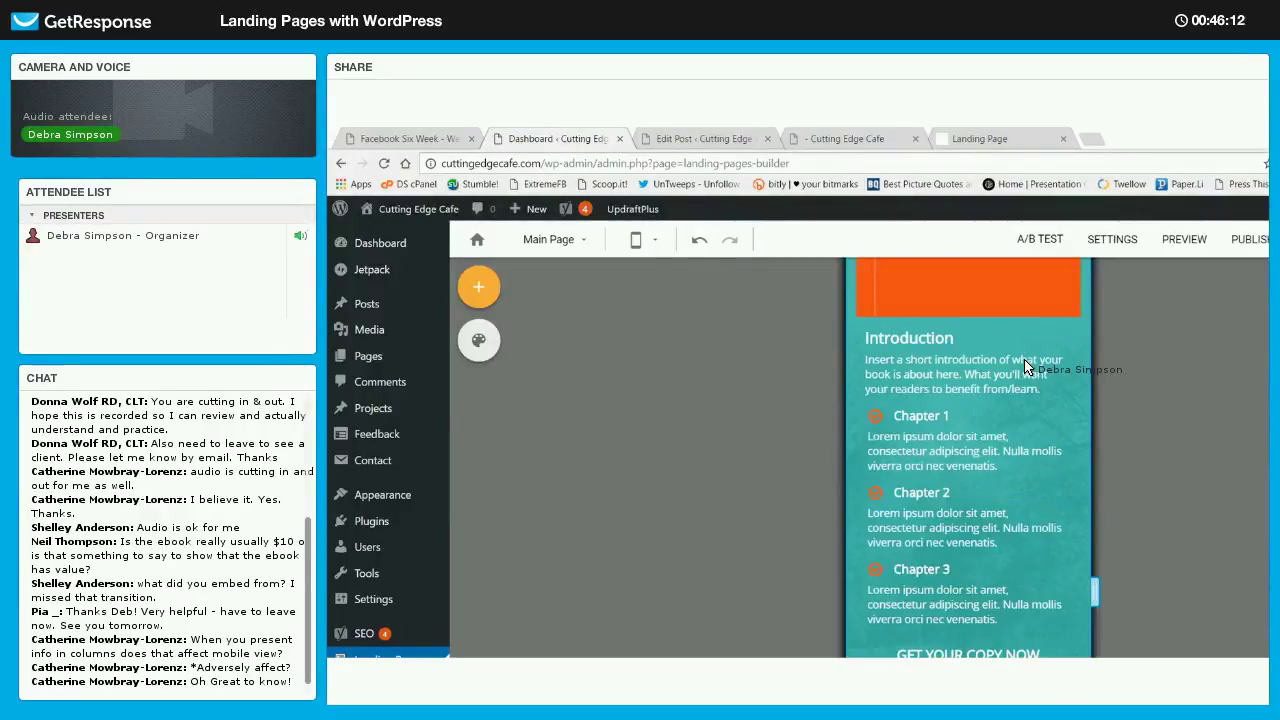
scroll(1025, 366, up, 4)
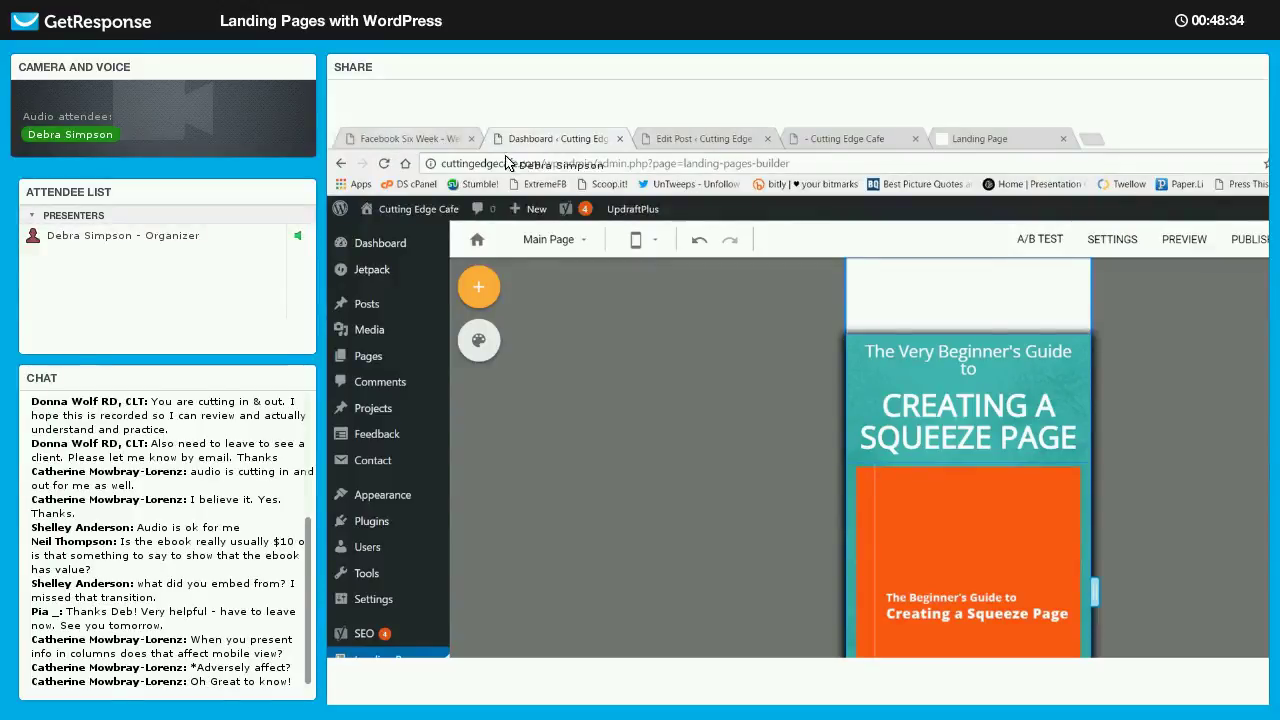
Log into the webwithdeb.com/wp-admin dashboard and scroll to the Pages list.
key(ctrl+1)
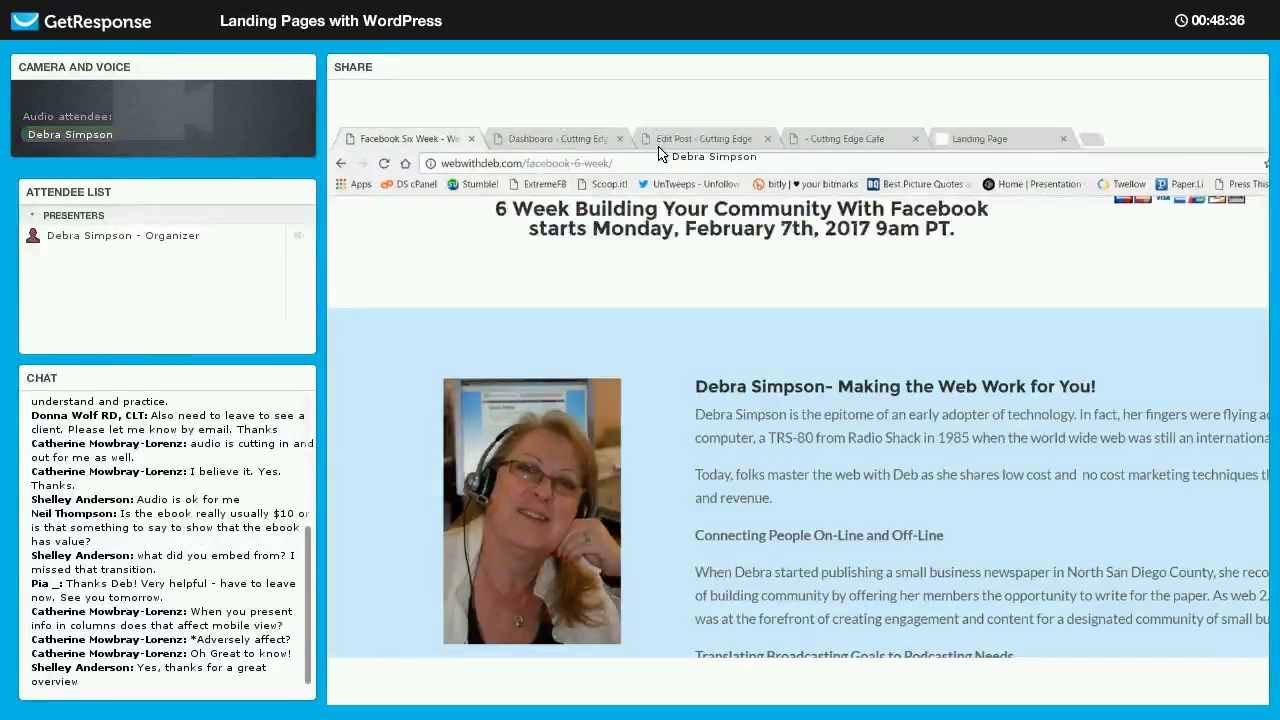
click(658, 153)
text(webwithdeb.com/WP-AD)
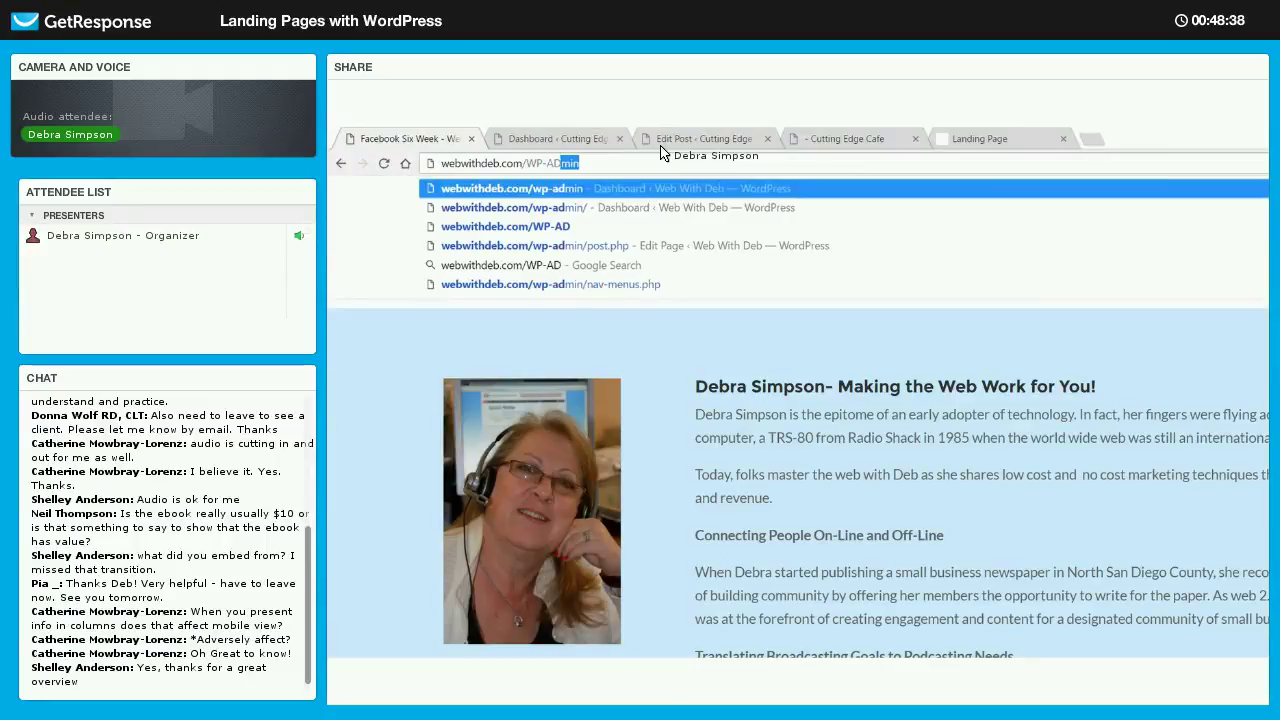
key(Return)
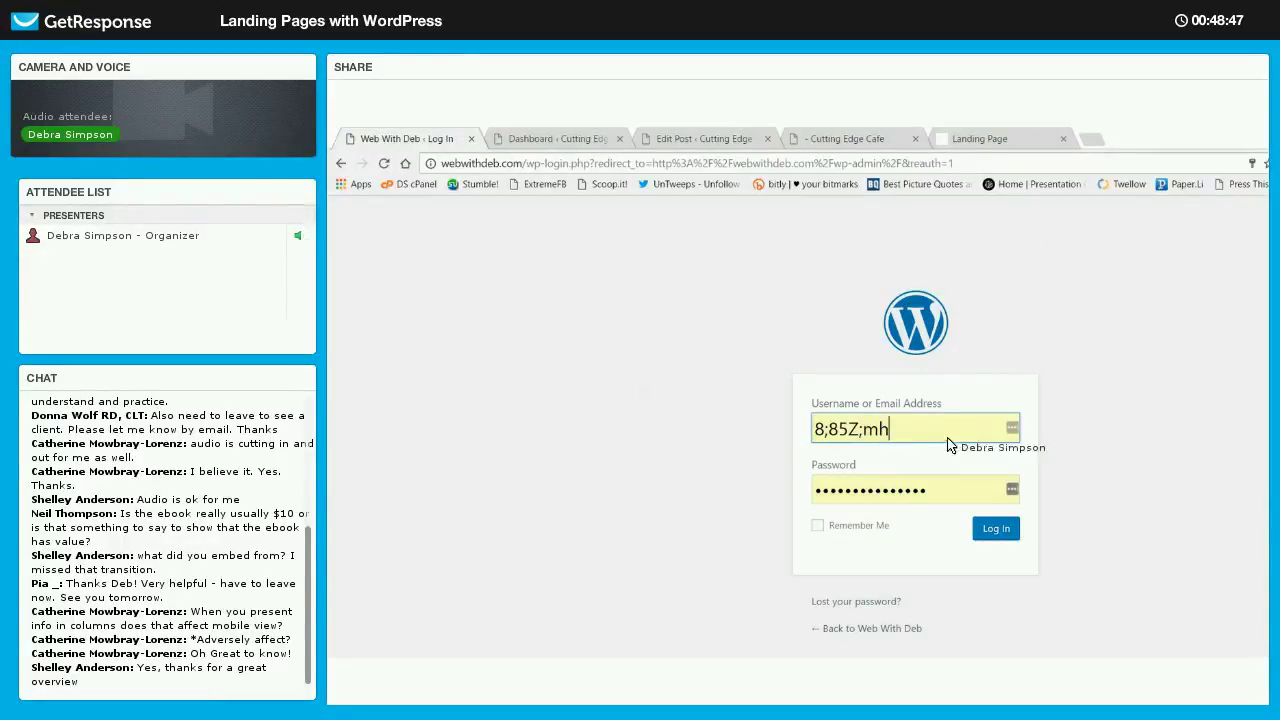
key(Return)
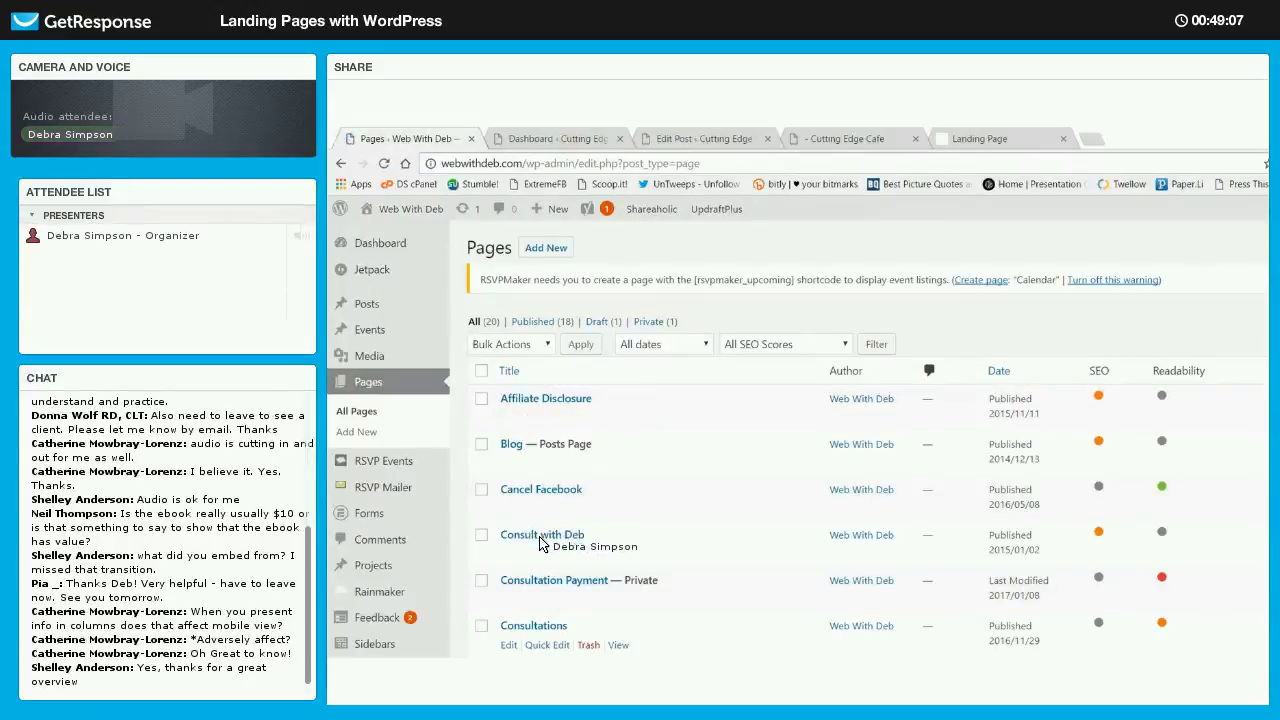
scroll(510, 545, down, 2)
scroll(497, 561, down, 2)
Edit the Facebook Six Week page and browse its Divi layout of Image and Text modules.
click(547, 608)
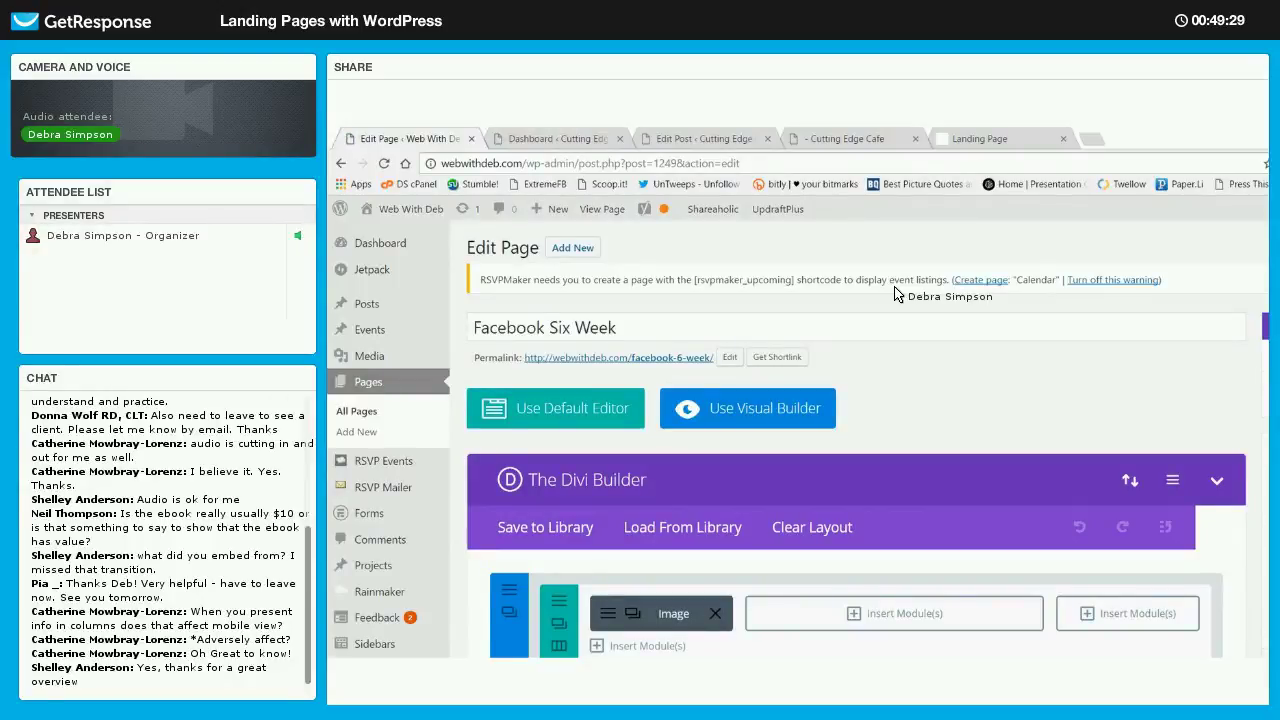
scroll(895, 294, down, 1)
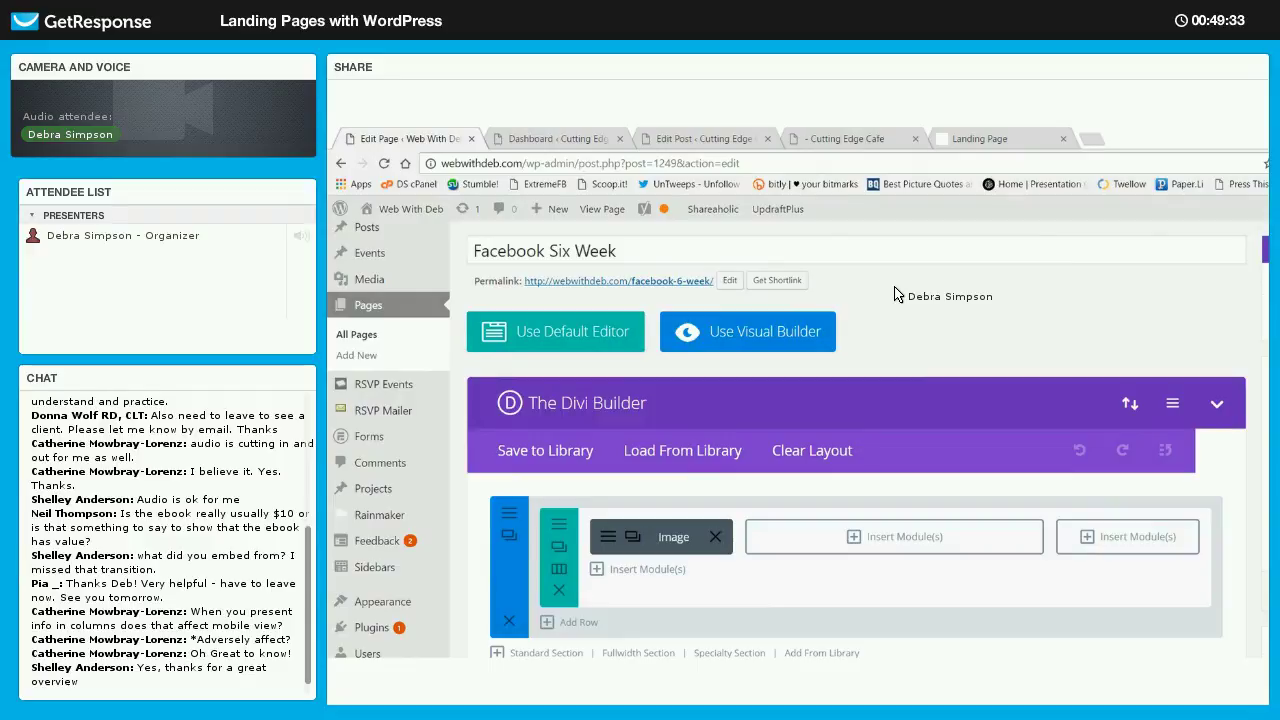
scroll(895, 294, down, 1)
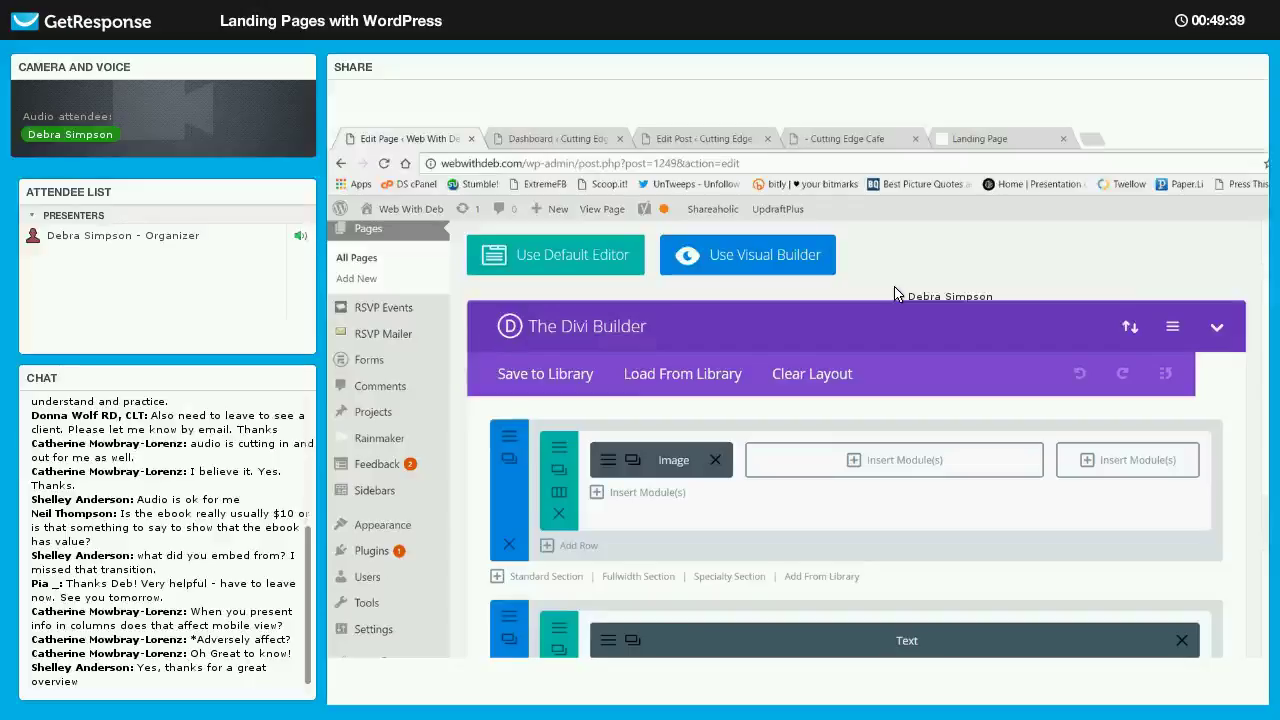
scroll(894, 287, down, 1)
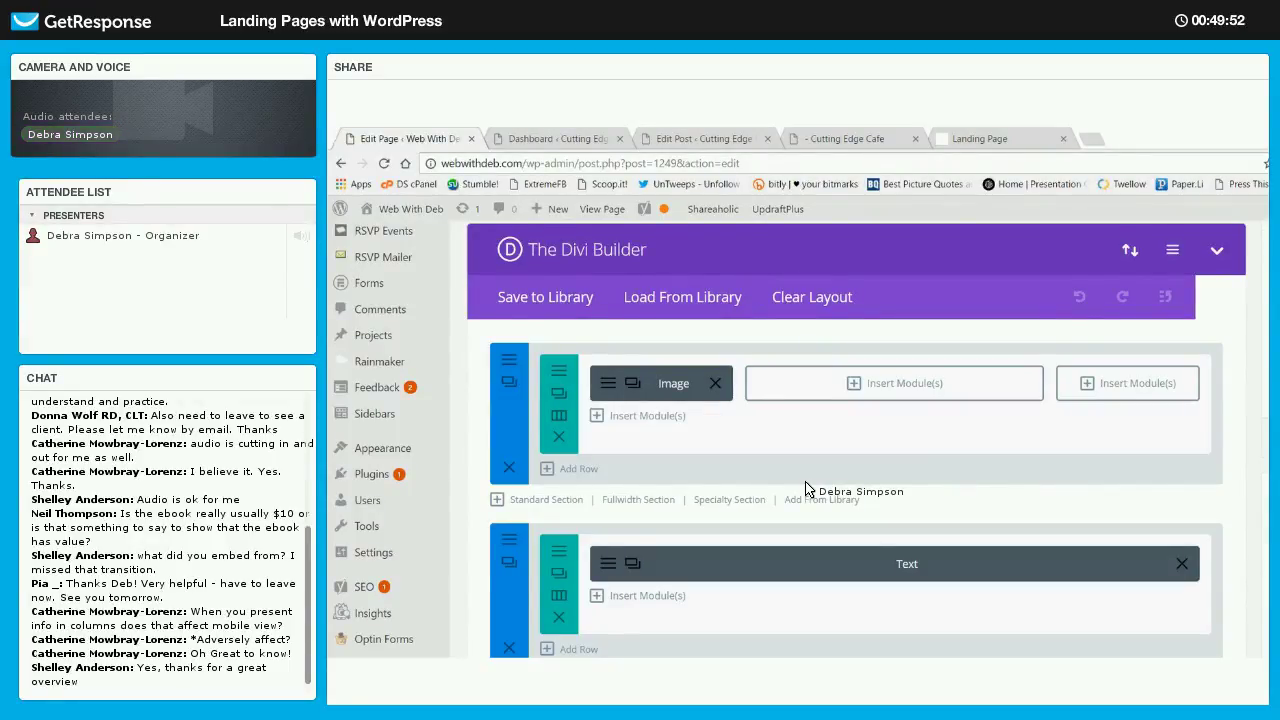
scroll(808, 489, up, 1)
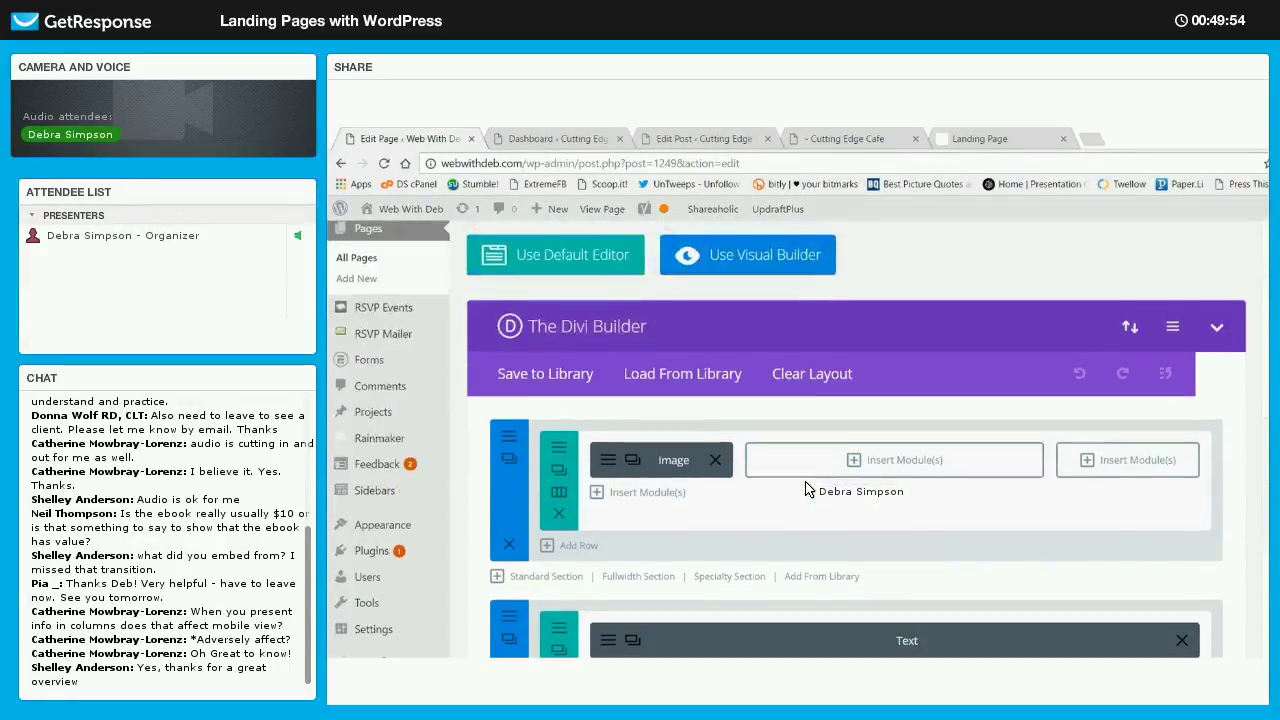
scroll(784, 467, up, 2)
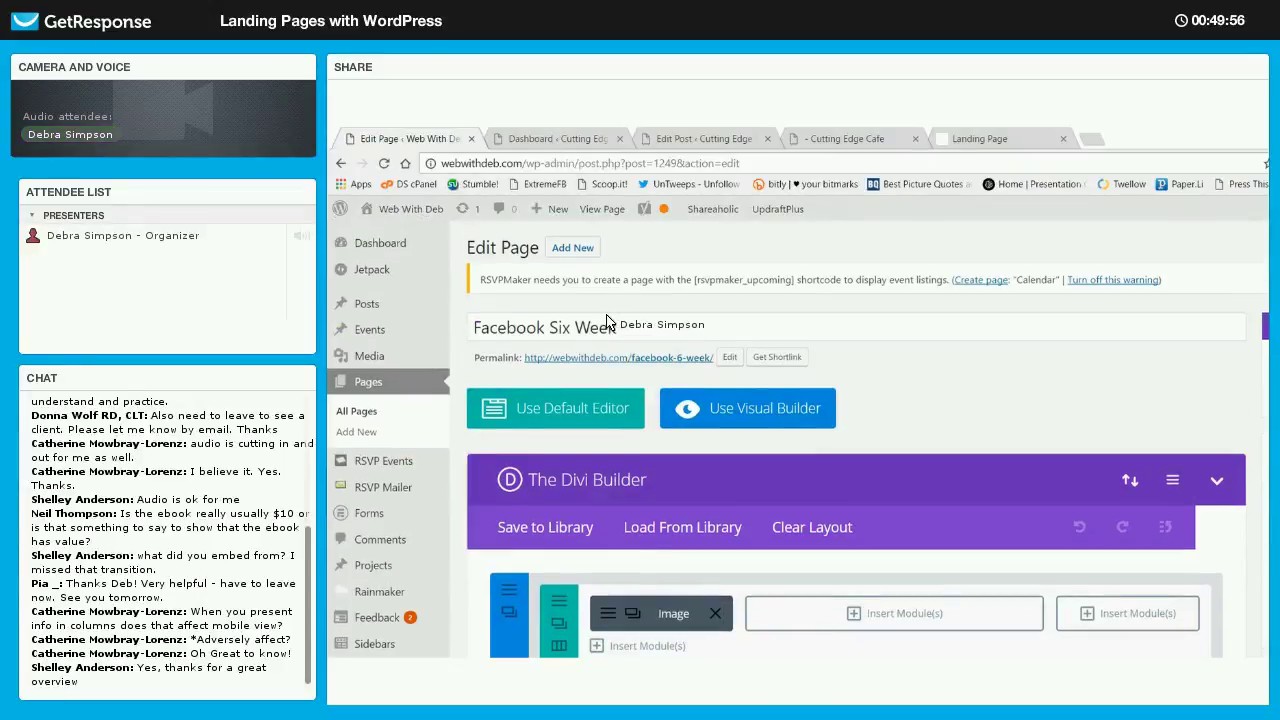
View the live Facebook Six Week page from its permalink and reload it with F5.
click(618, 357)
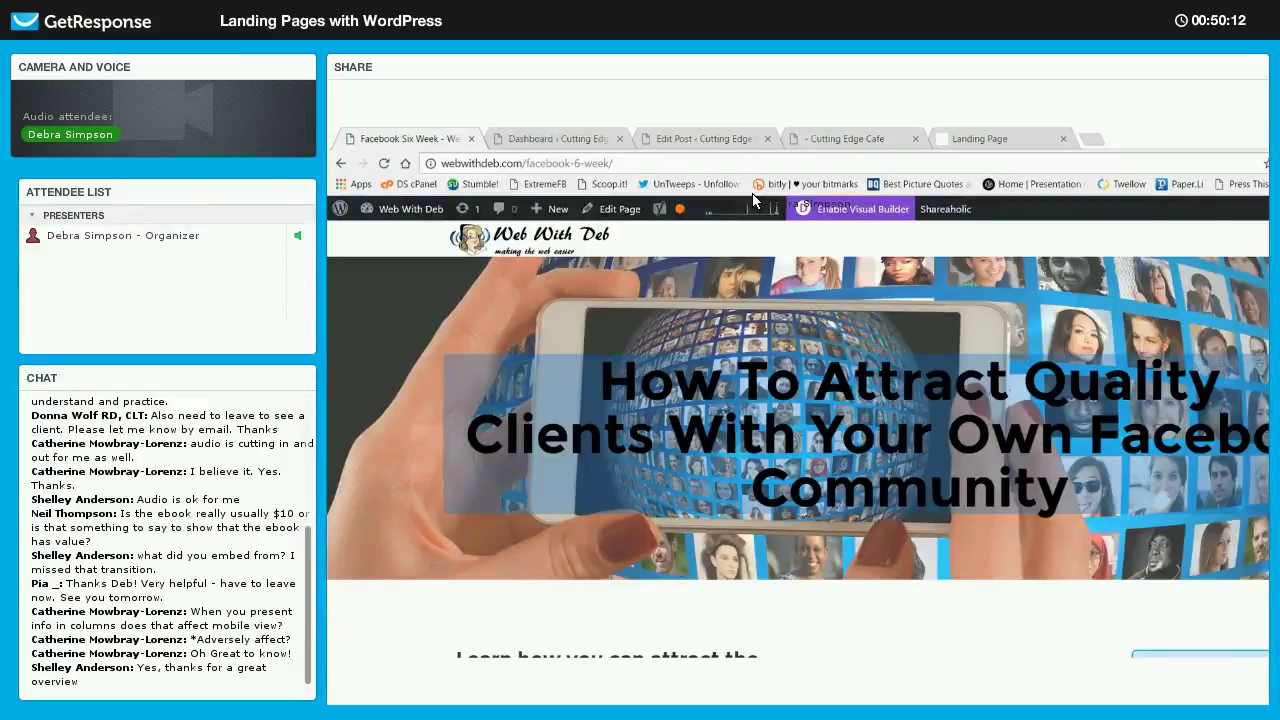
key(F5)
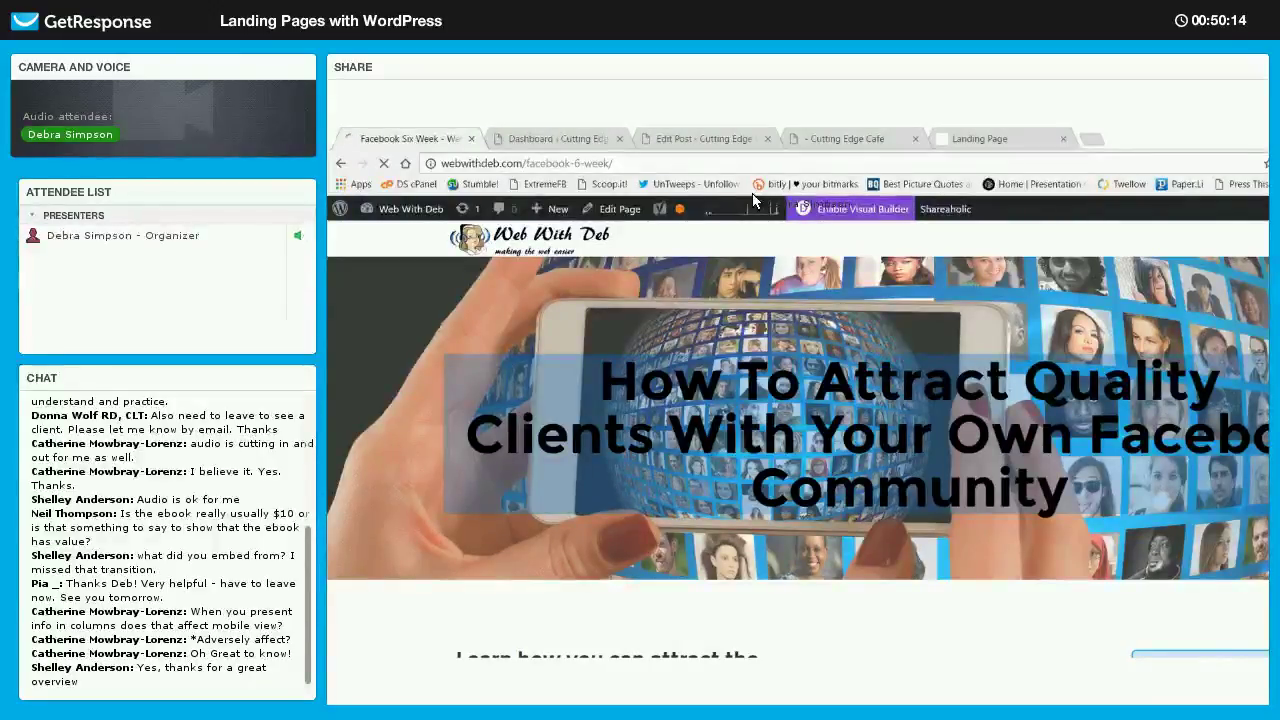